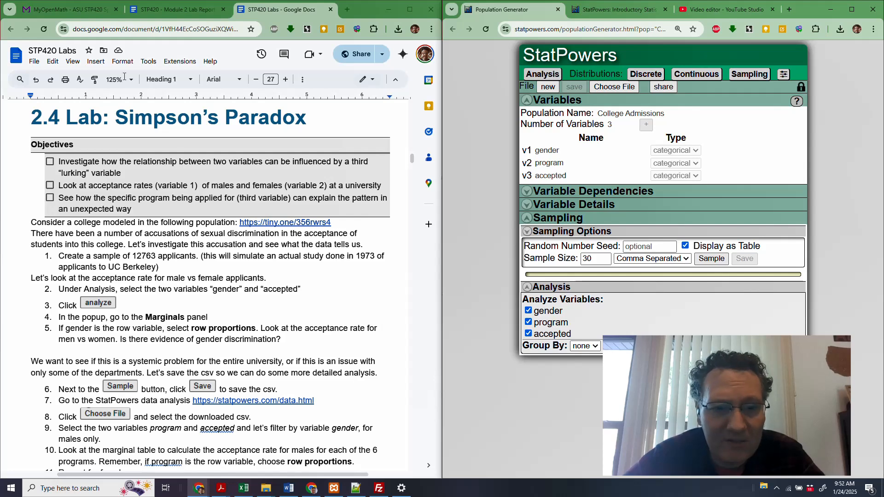
# - Generate a sample of 12763 applicants from the College Admissions population
pyautogui.click(279, 223)
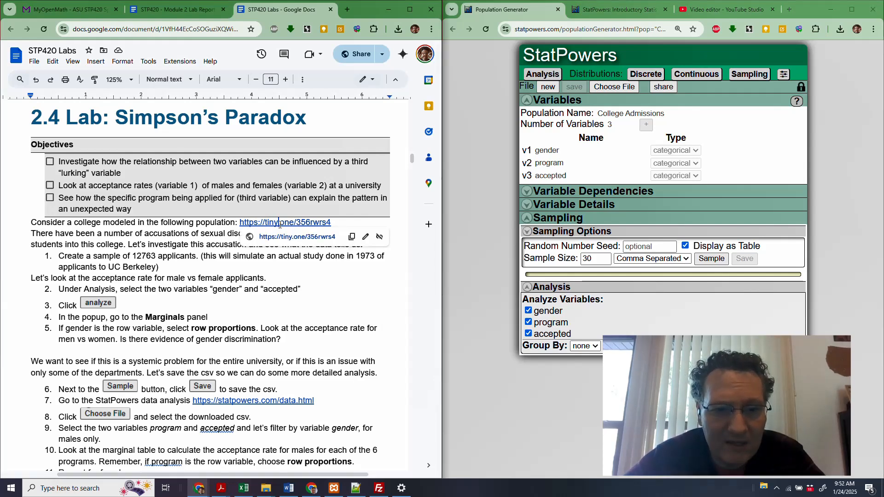
pyautogui.click(477, 216)
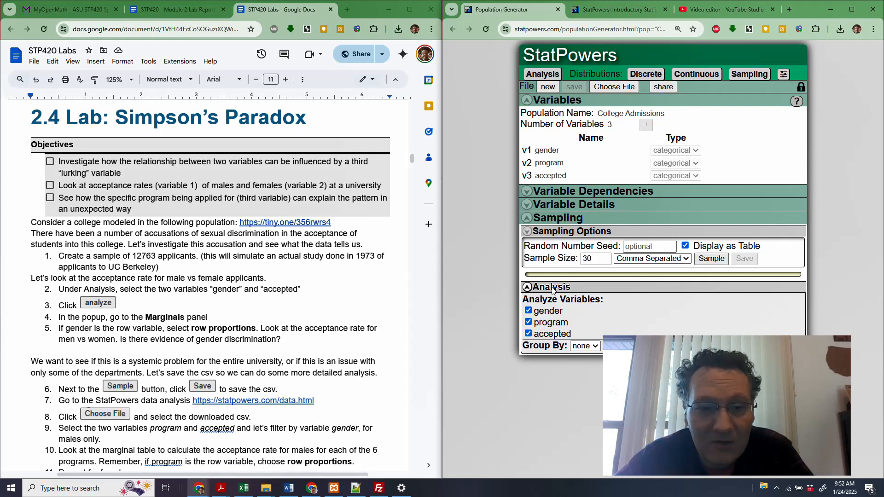
pyautogui.doubleClick(588, 258)
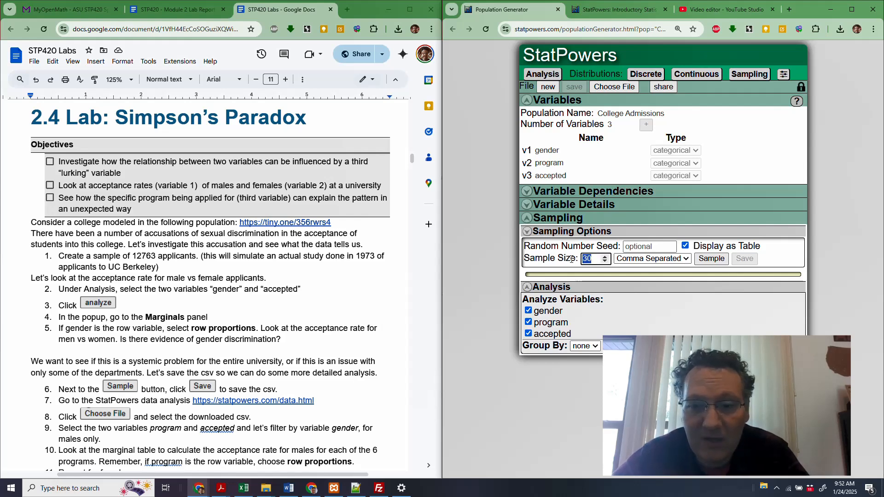
pyautogui.write('12')
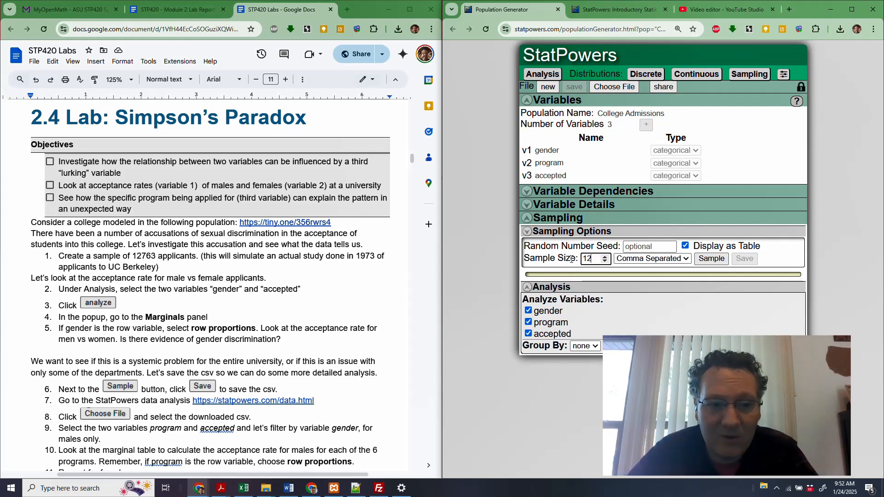
pyautogui.write('763')
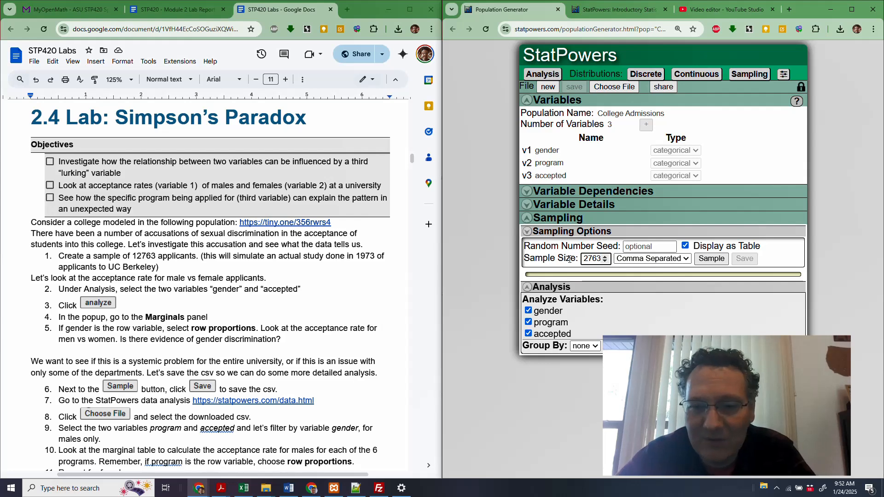
pyautogui.click(781, 253)
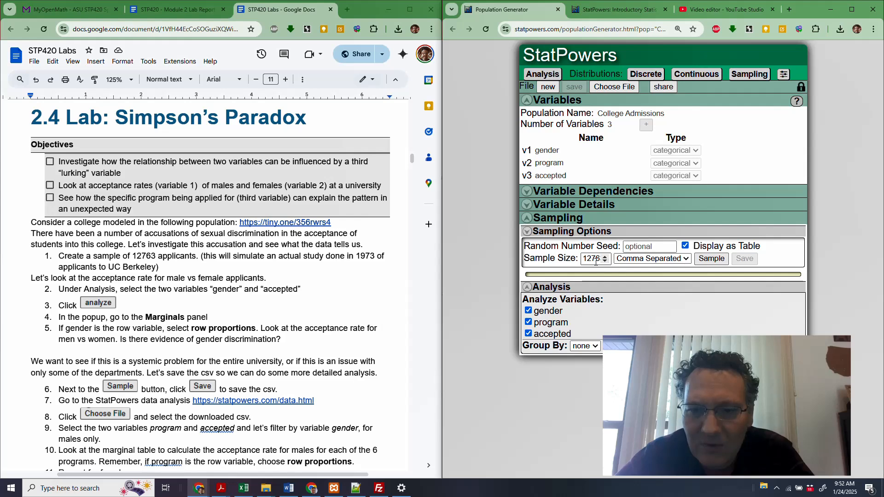
pyautogui.click(709, 260)
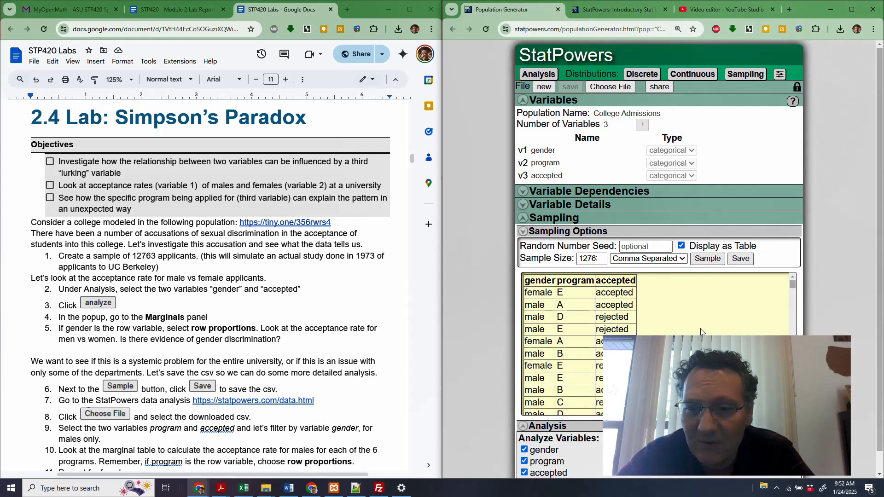
# - Save the generated applicant sample as a CSV file and load that file into the StatPowers data analysis page
pyautogui.scroll(-10, 553, 362)
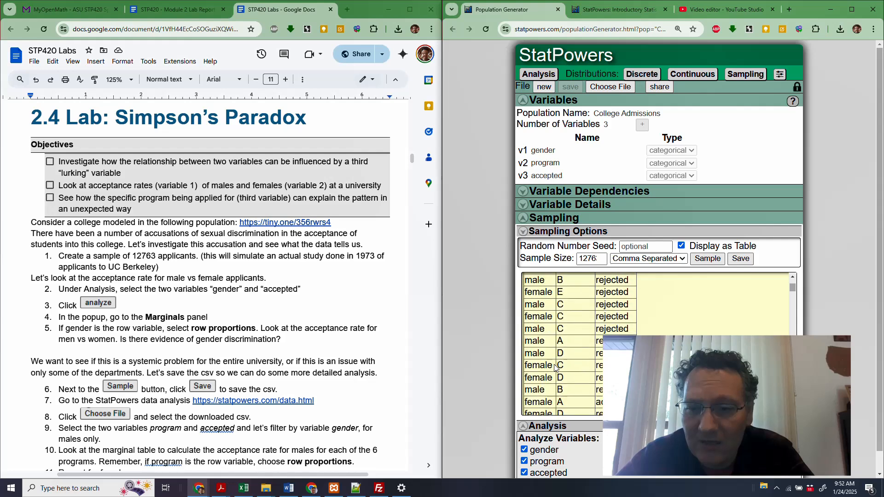
pyautogui.scroll(-5, 555, 367)
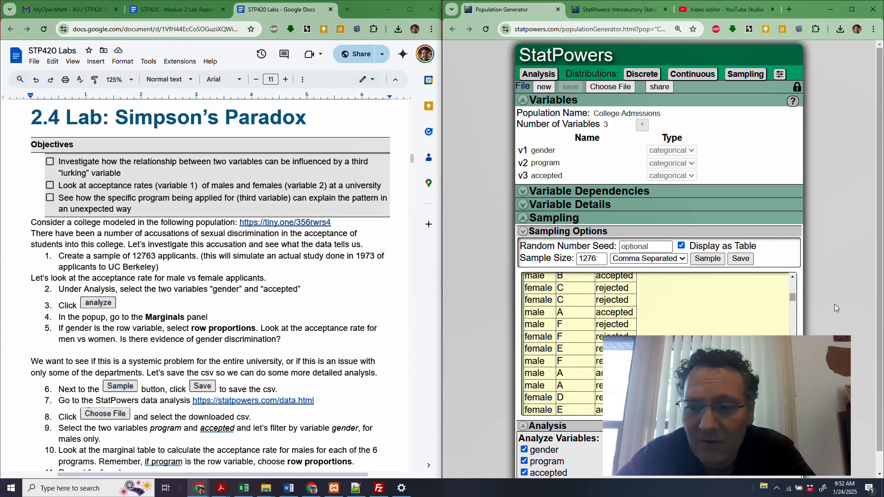
pyautogui.scroll(-1, 835, 304)
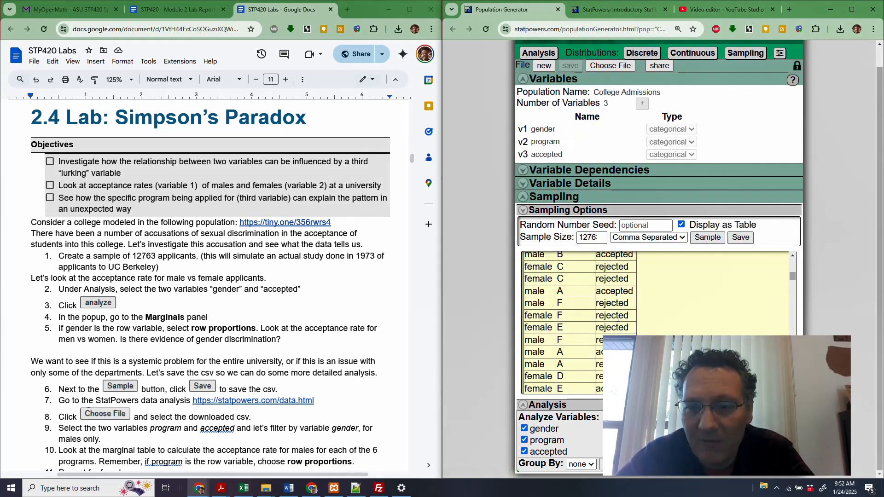
pyautogui.click(741, 237)
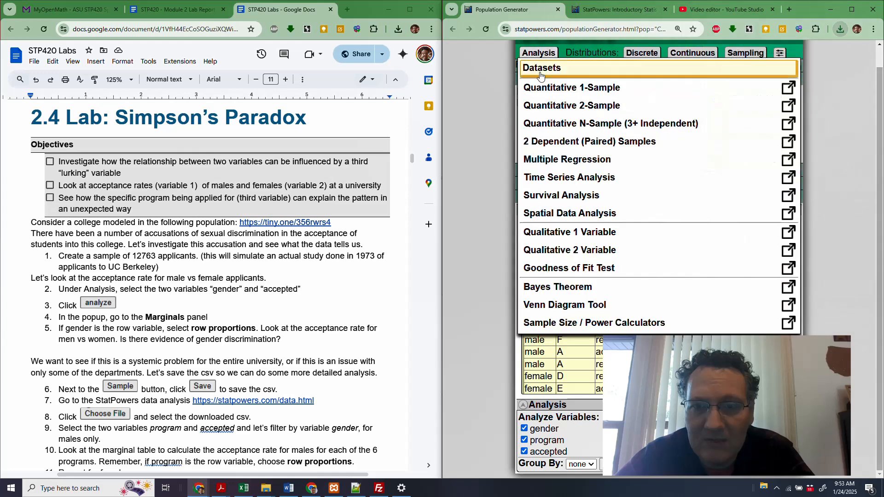
pyautogui.click(582, 14)
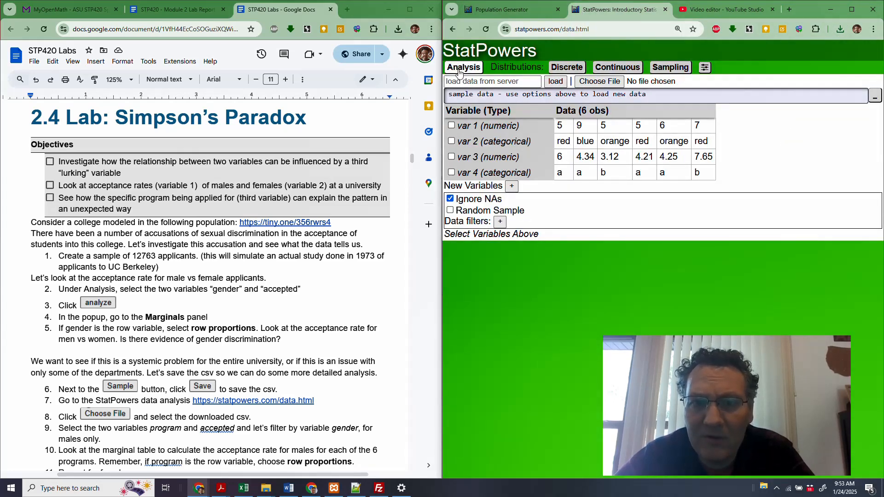
pyautogui.click(608, 83)
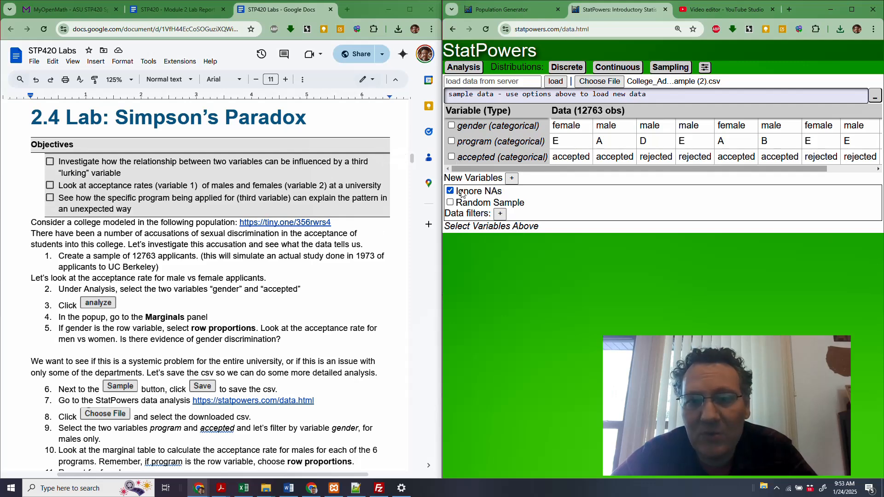
# - Create a contingency table of gender and accepted and show its marginals as row proportions
pyautogui.click(451, 157)
pyautogui.click(452, 126)
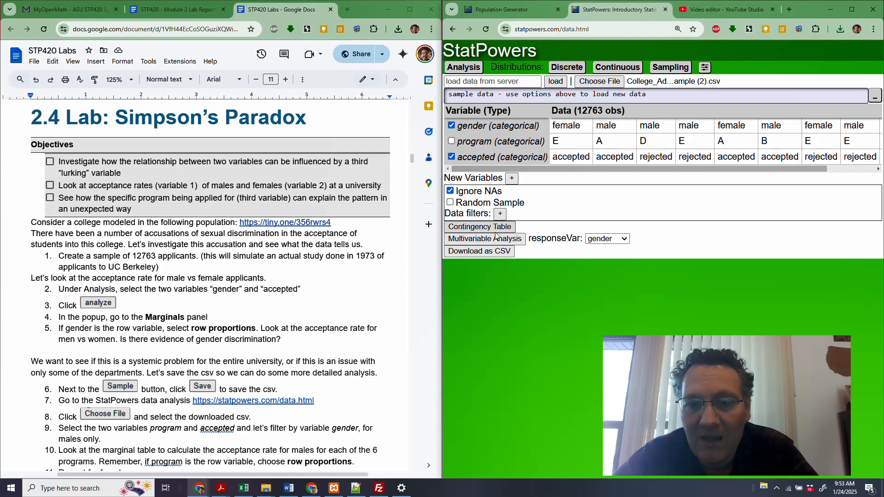
pyautogui.click(482, 228)
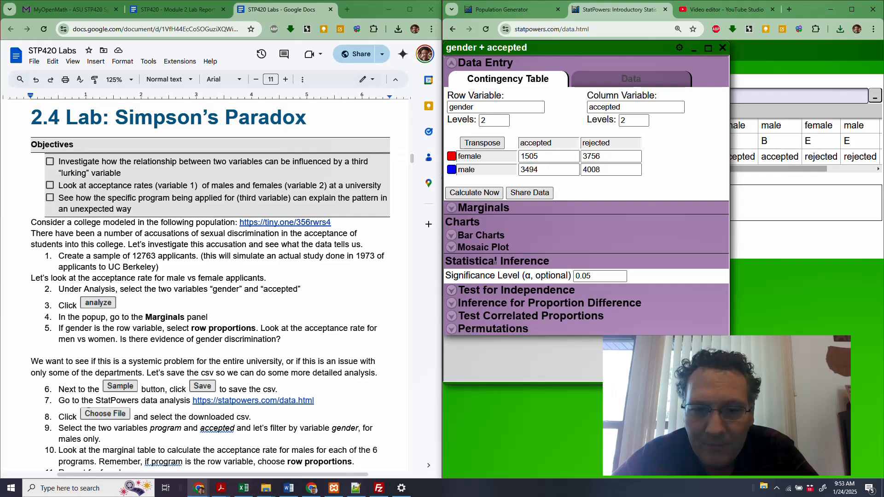
pyautogui.click(479, 209)
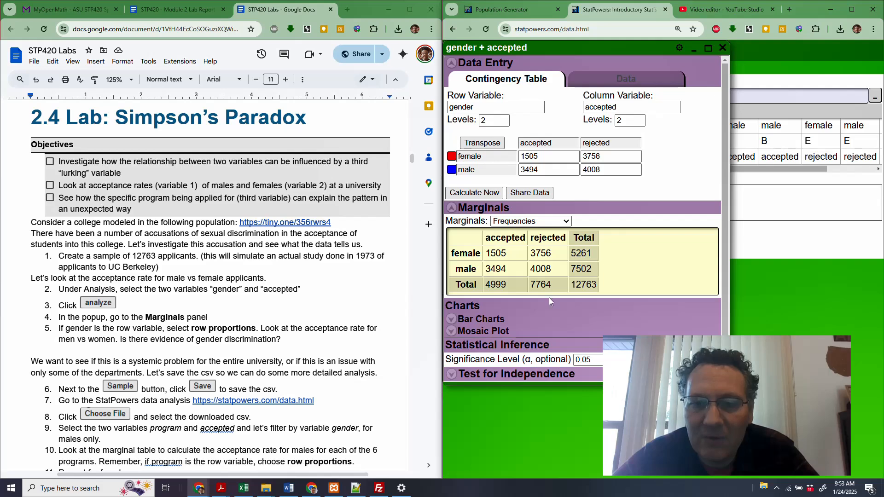
pyautogui.click(541, 225)
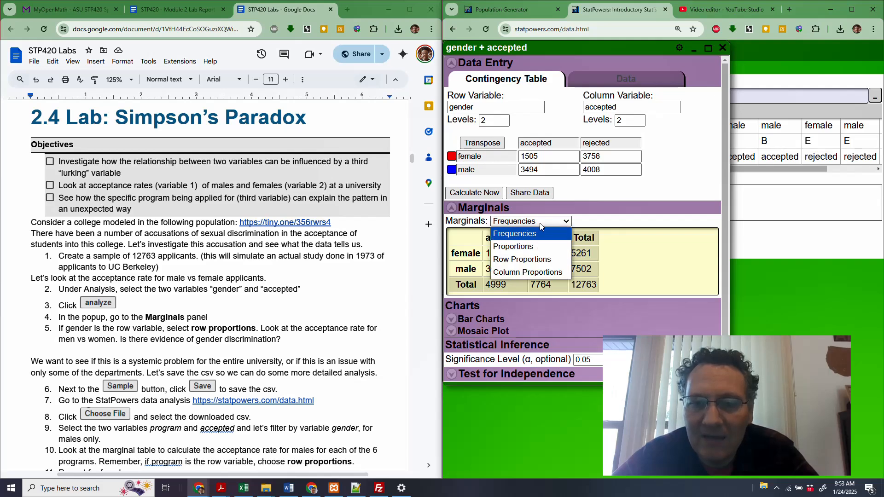
pyautogui.click(519, 263)
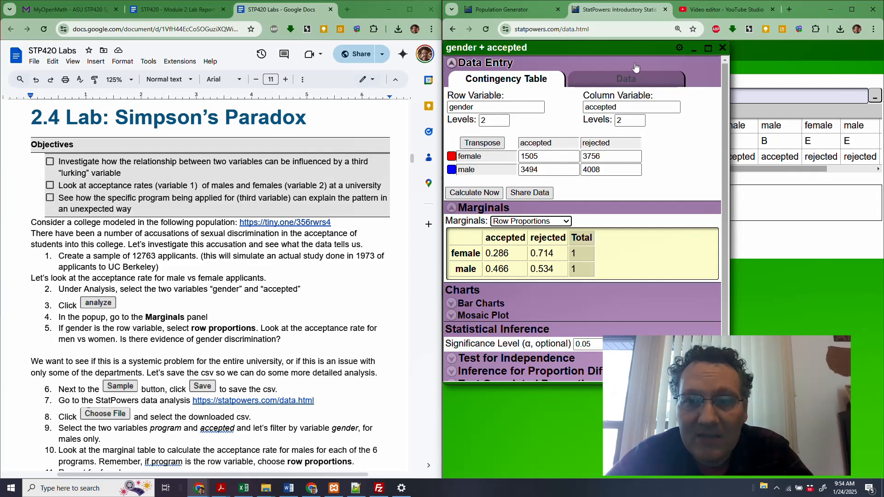
# - Minimize the gender and accepted results, choose program and accepted as the analysis variables, and filter the data by gender to male only
pyautogui.click(692, 49)
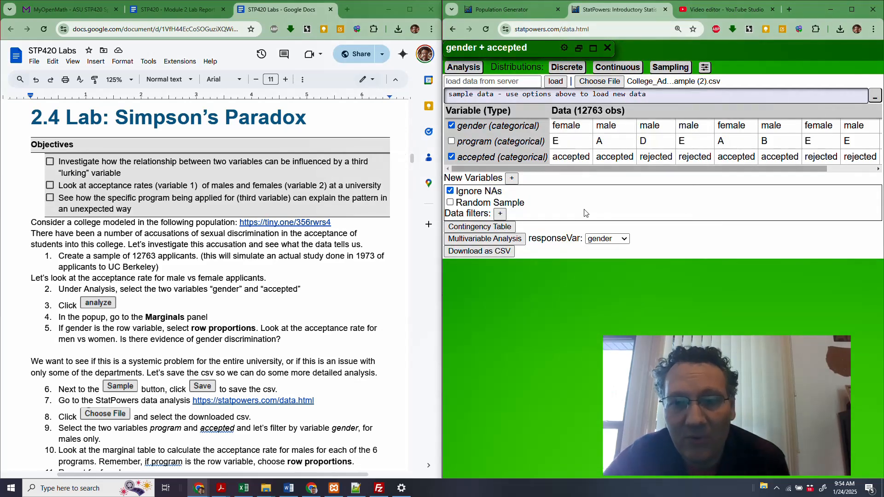
pyautogui.click(451, 126)
pyautogui.click(452, 142)
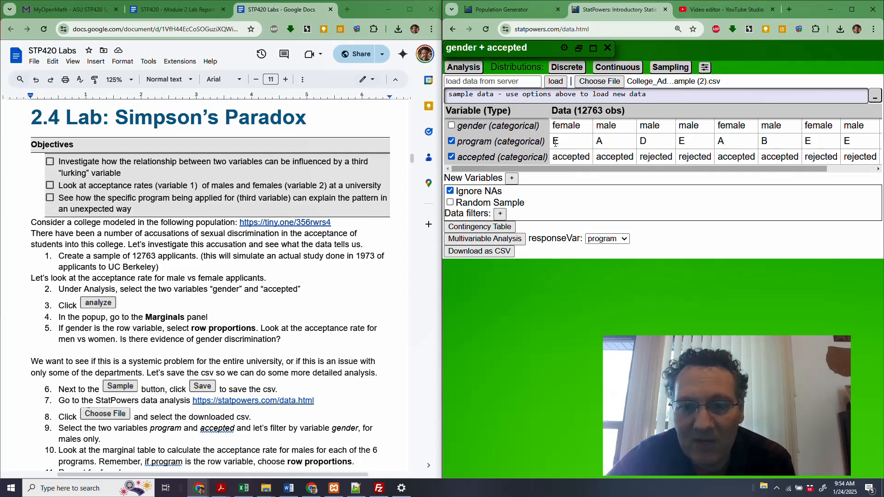
pyautogui.click(500, 215)
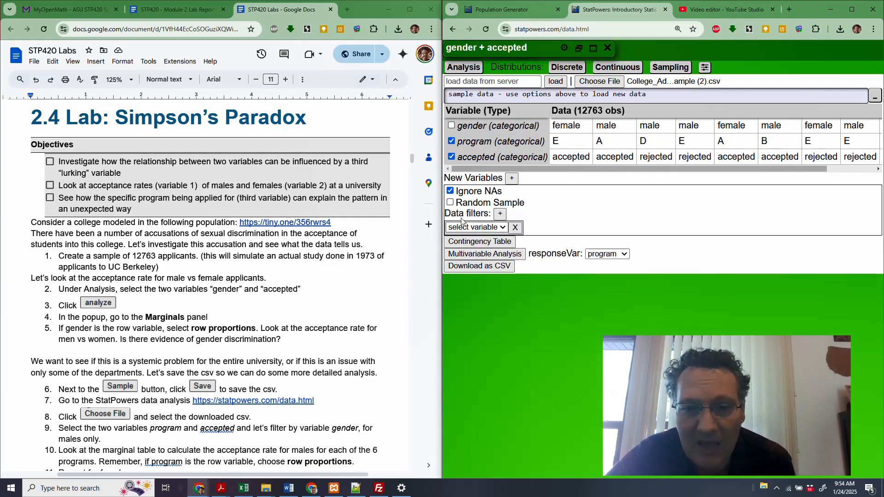
pyautogui.click(485, 233)
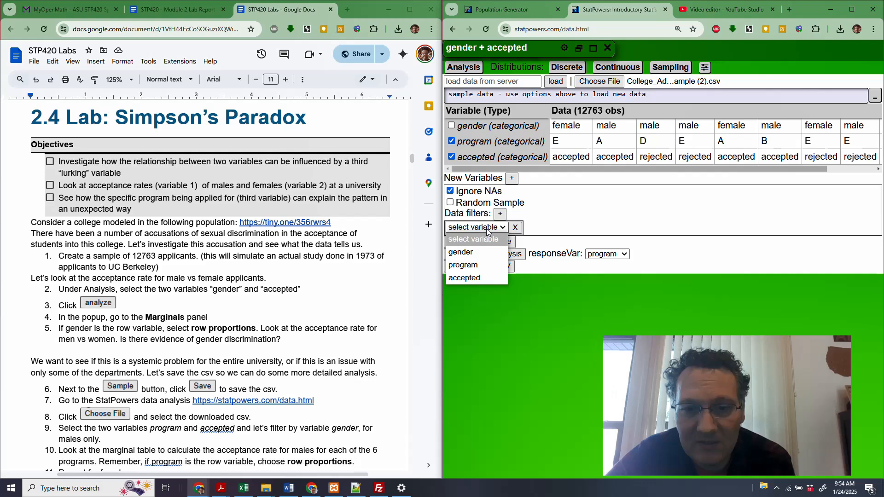
pyautogui.click(478, 253)
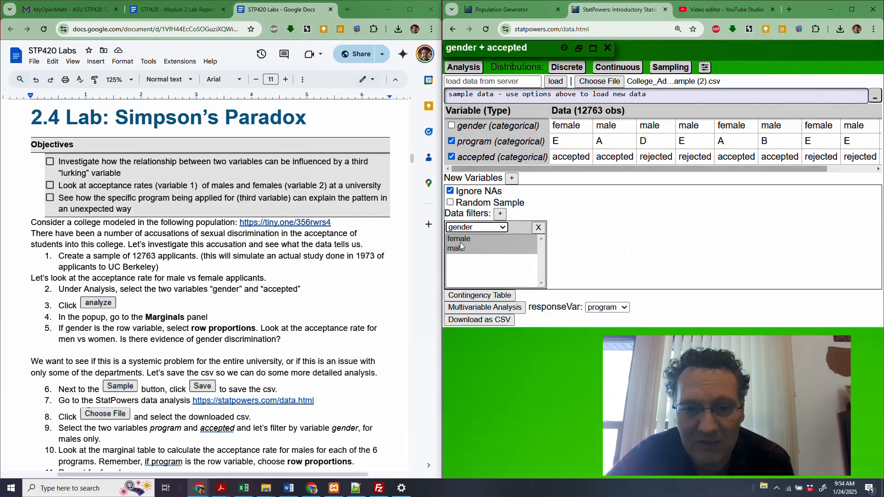
pyautogui.click(460, 247)
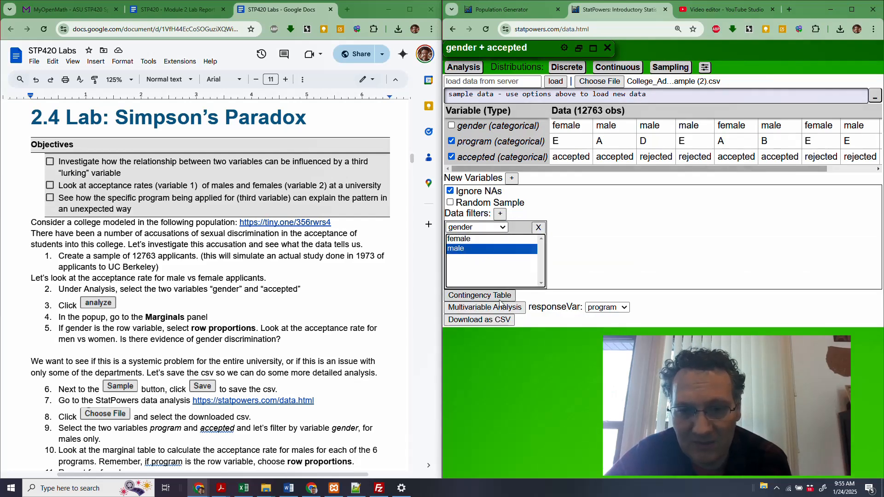
# - Widen the StatPowers window, create the male-only contingency table of program and accepted, and move its popup clear of the data filter
pyautogui.moveTo(442, 297); pyautogui.dragTo(371, 296)
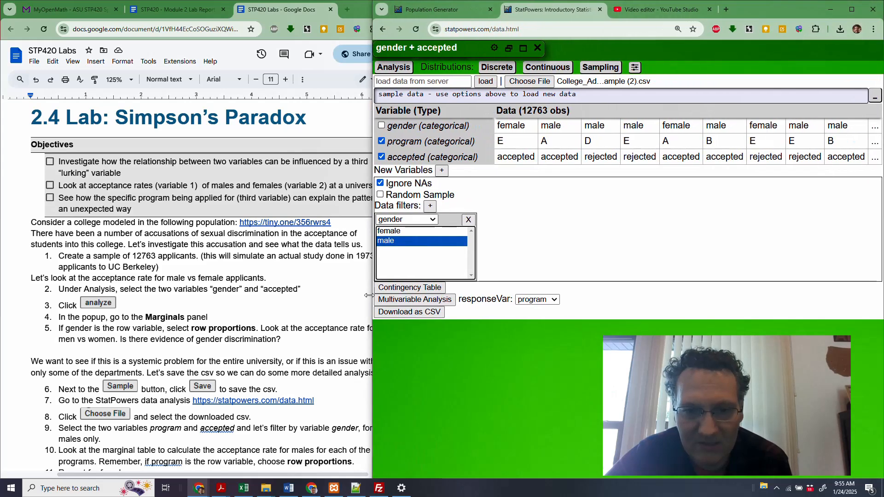
pyautogui.click(416, 289)
pyautogui.moveTo(529, 46); pyautogui.dragTo(745, 47)
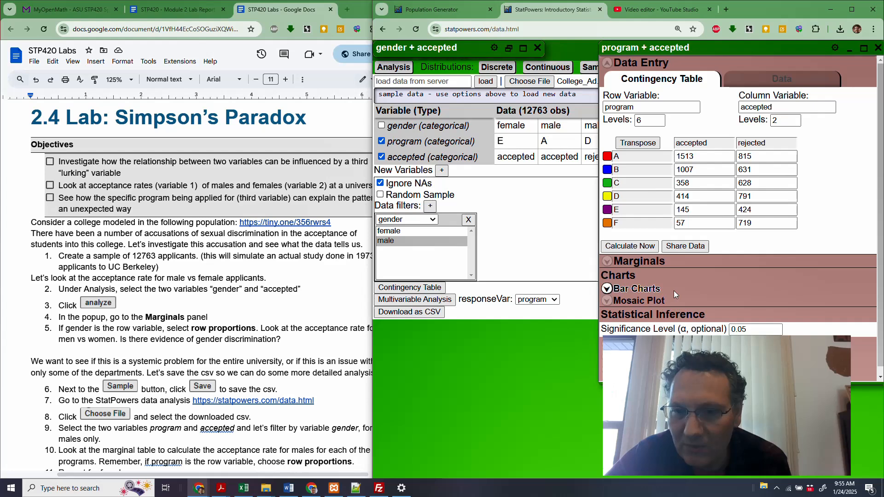
# - Show the marginals of the male program table as row proportions and examine the acceptance rate for each program
pyautogui.click(644, 263)
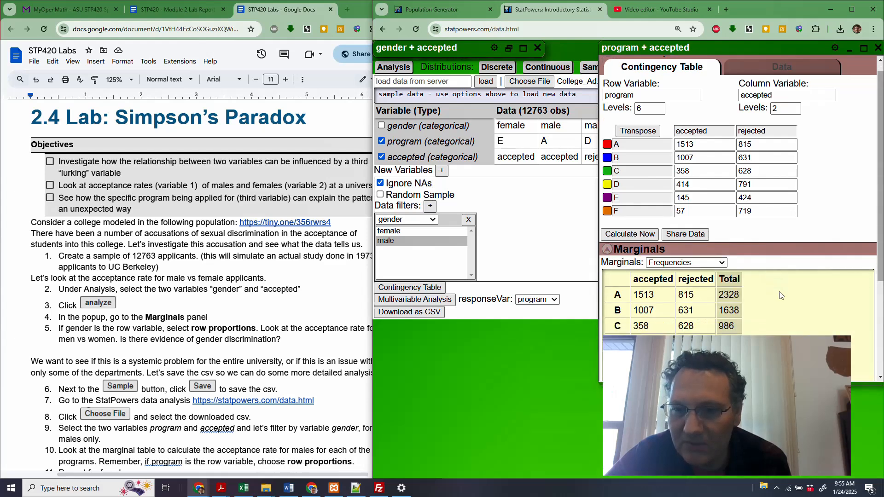
pyautogui.scroll(-2, 780, 292)
pyautogui.scroll(1, 780, 293)
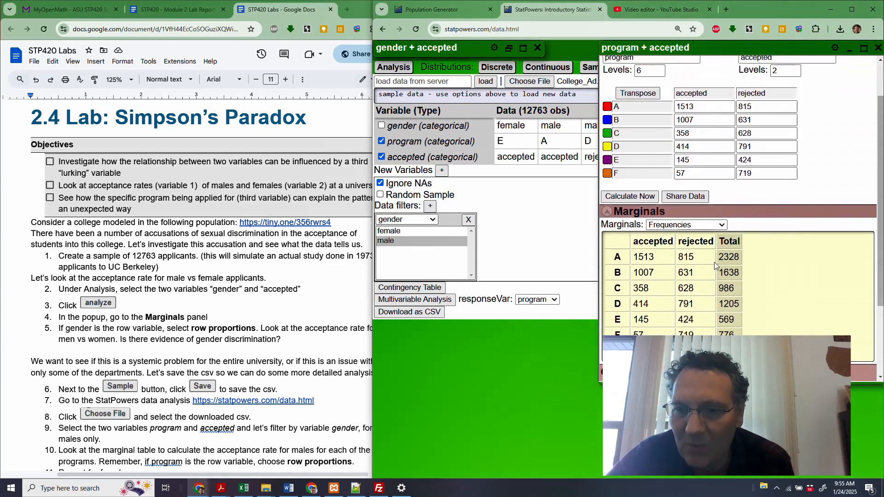
pyautogui.click(662, 227)
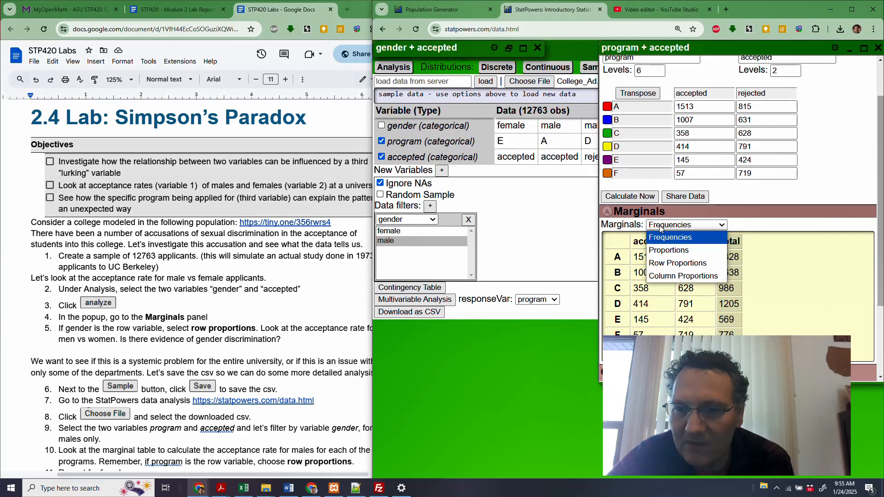
pyautogui.click(685, 269)
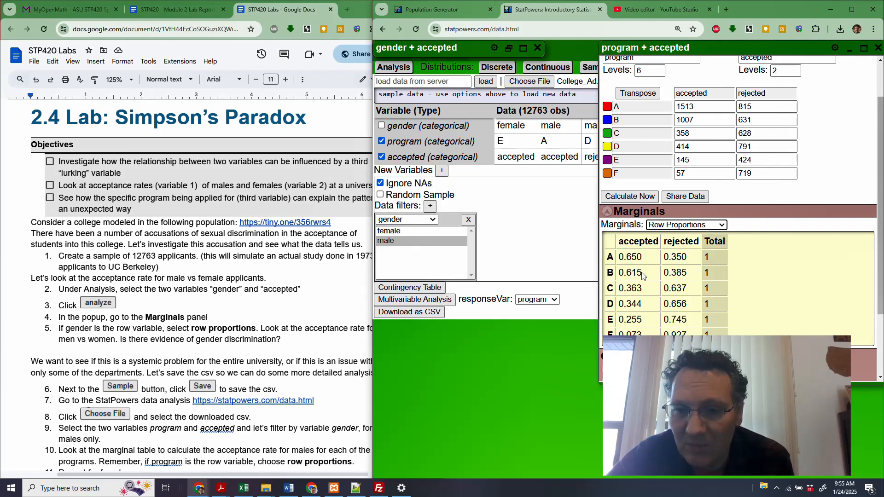
pyautogui.moveTo(642, 290); pyautogui.dragTo(614, 291)
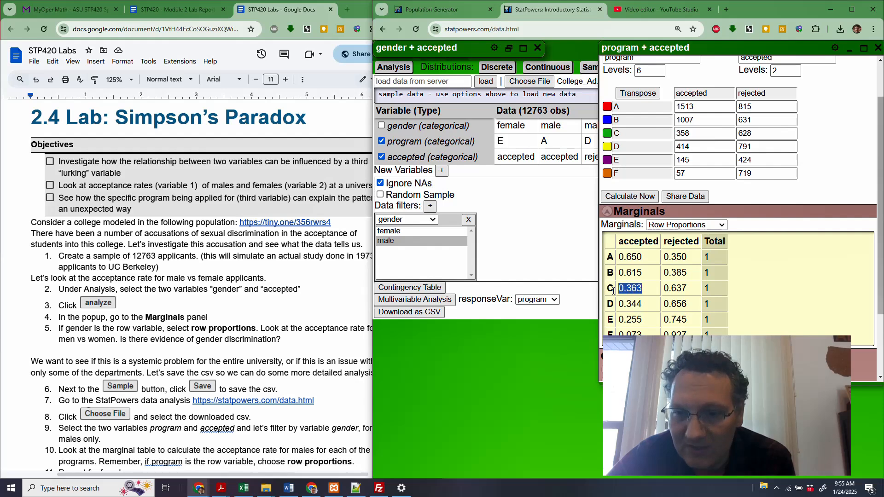
pyautogui.click(652, 307)
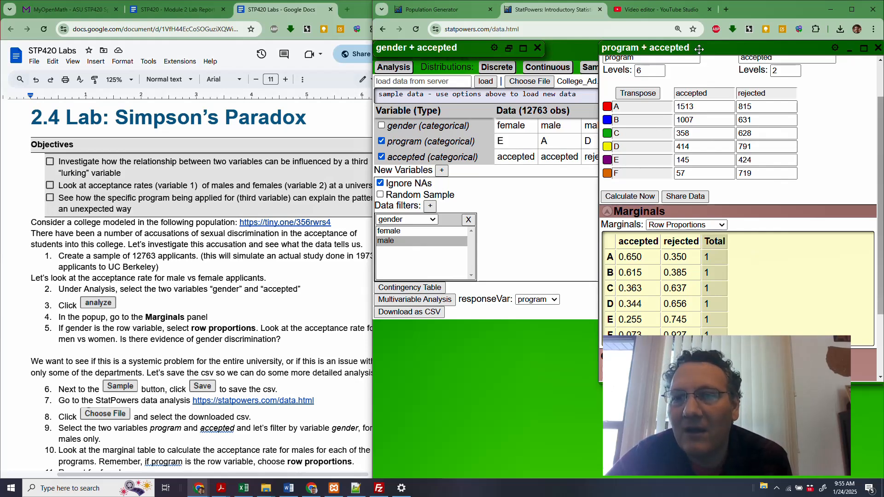
# - Move the male results aside, change the gender filter to female, and create a contingency table of program and accepted
pyautogui.moveTo(699, 49); pyautogui.dragTo(739, 48)
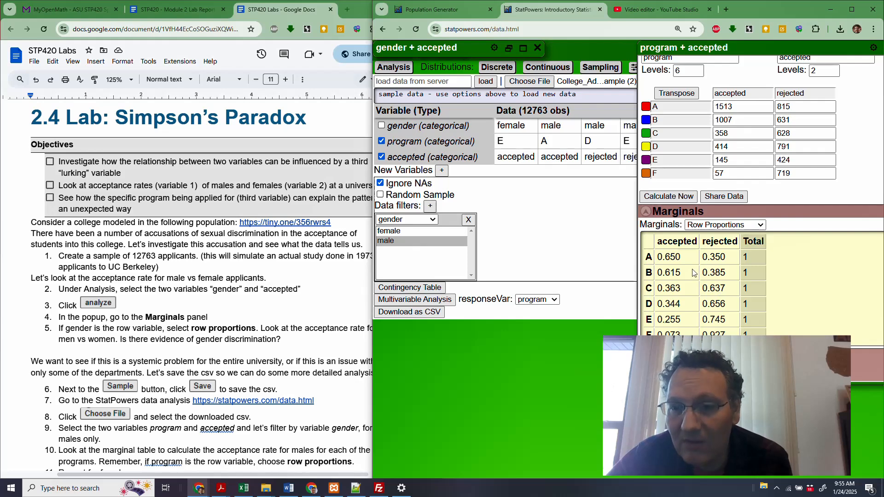
pyautogui.click(391, 231)
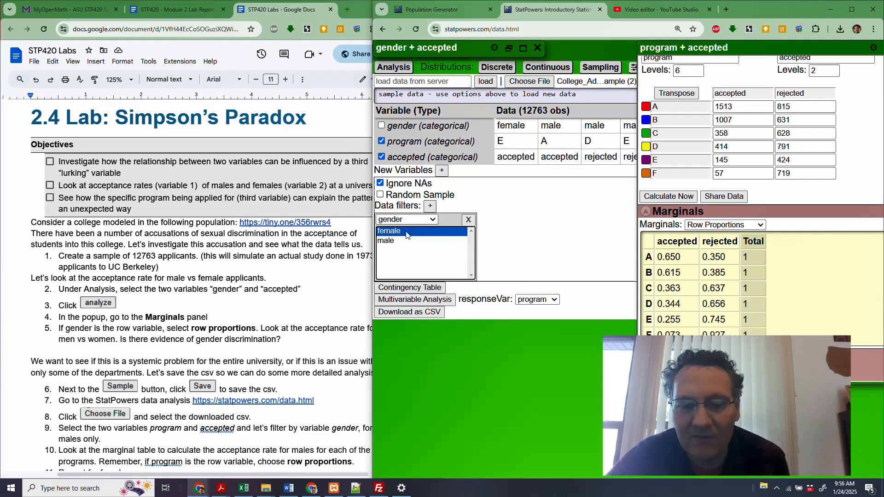
pyautogui.click(413, 288)
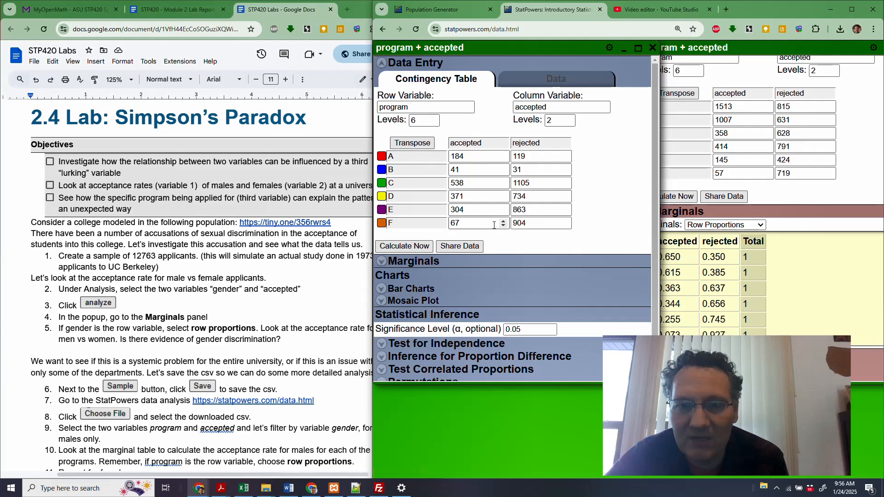
# - Show the marginals of the female program table as row proportions
pyautogui.click(412, 261)
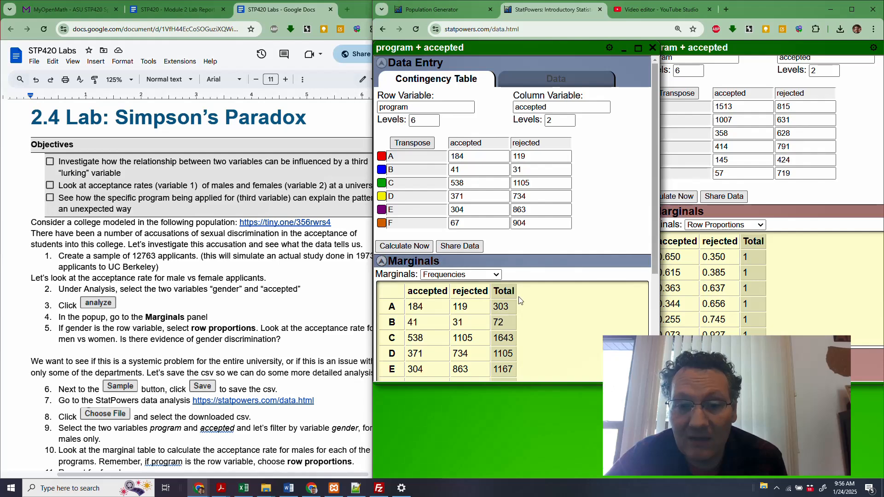
pyautogui.scroll(-3, 518, 300)
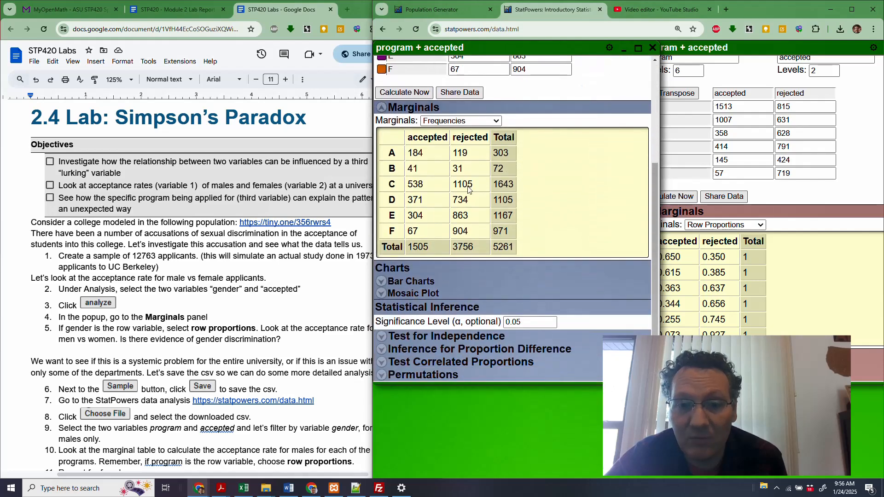
pyautogui.click(443, 122)
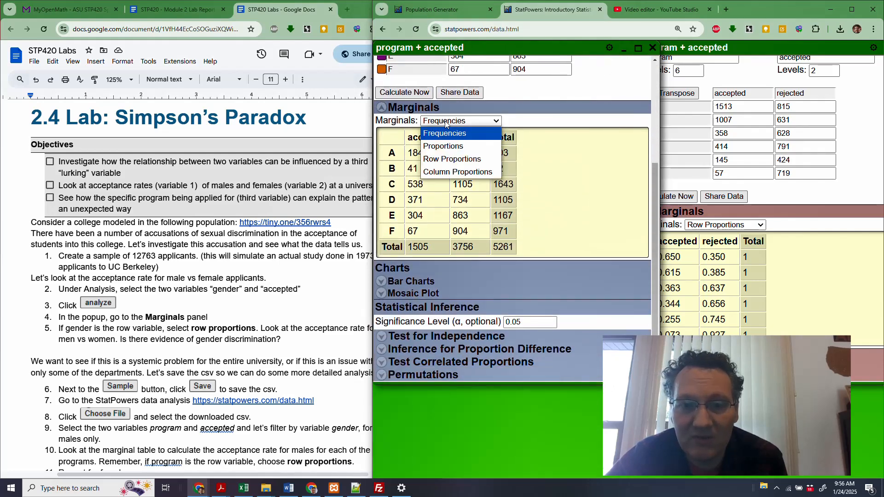
pyautogui.click(452, 159)
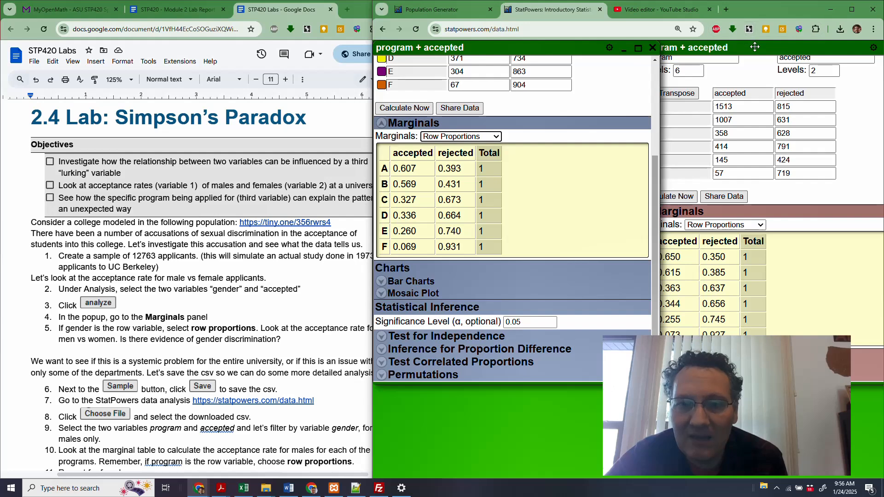
# - Place the male results popup beside the female one so both row-proportion tables line up with their accepted columns visible
pyautogui.moveTo(756, 45); pyautogui.dragTo(763, 46)
pyautogui.click(479, 225)
pyautogui.scroll(1, 479, 225)
pyautogui.scroll(5, 479, 224)
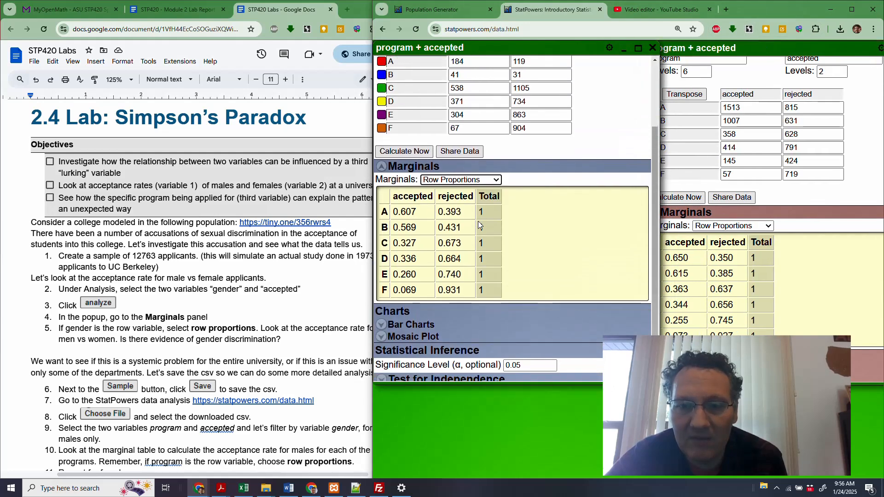
pyautogui.scroll(-3, 479, 224)
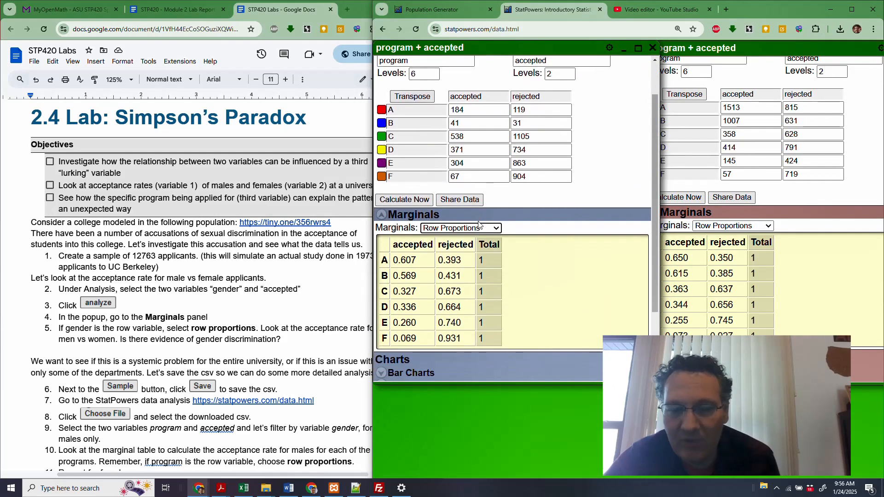
pyautogui.scroll(-1, 478, 225)
pyautogui.moveTo(766, 46); pyautogui.dragTo(627, 47)
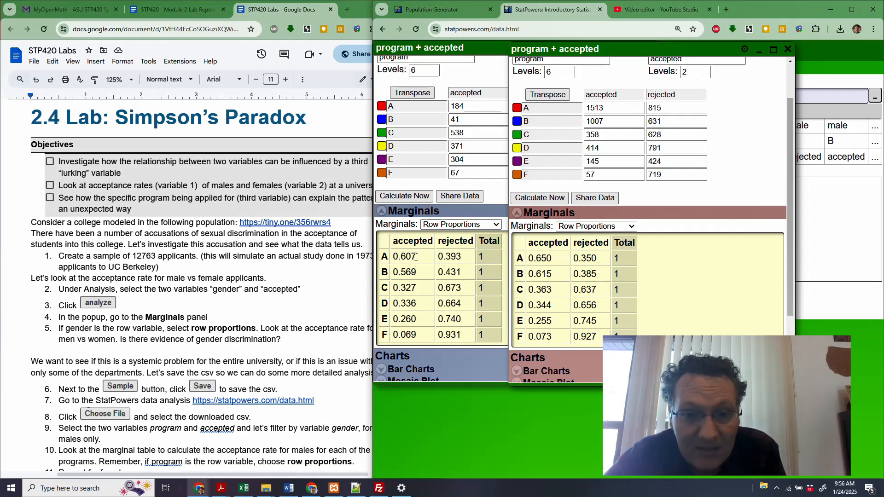
# - Compare the female and male acceptance rates for each program from A to F
pyautogui.moveTo(416, 256); pyautogui.dragTo(395, 256)
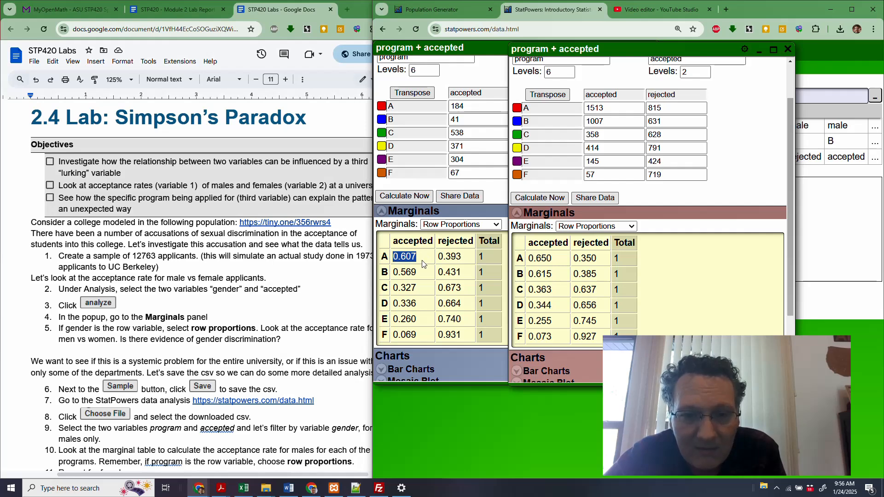
pyautogui.click(415, 278)
pyautogui.moveTo(414, 273); pyautogui.dragTo(399, 273)
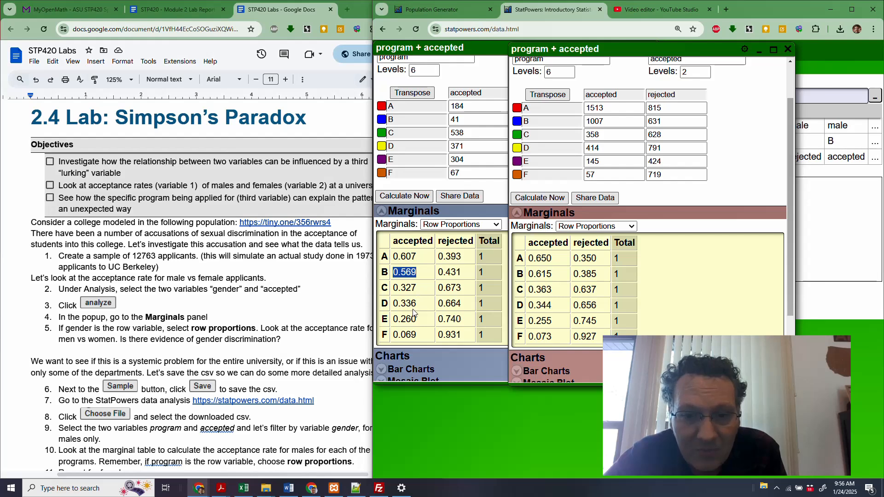
pyautogui.moveTo(419, 304); pyautogui.dragTo(395, 336)
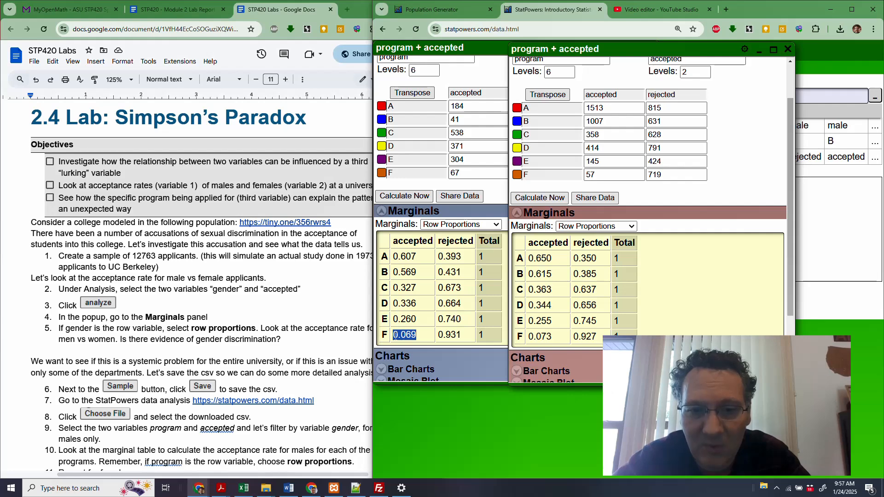
pyautogui.moveTo(405, 256); pyautogui.dragTo(417, 257)
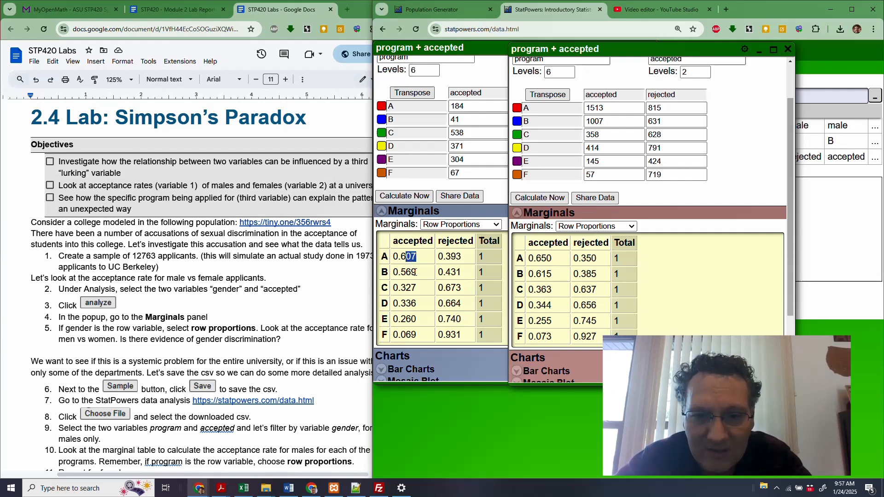
pyautogui.moveTo(417, 272); pyautogui.dragTo(407, 288)
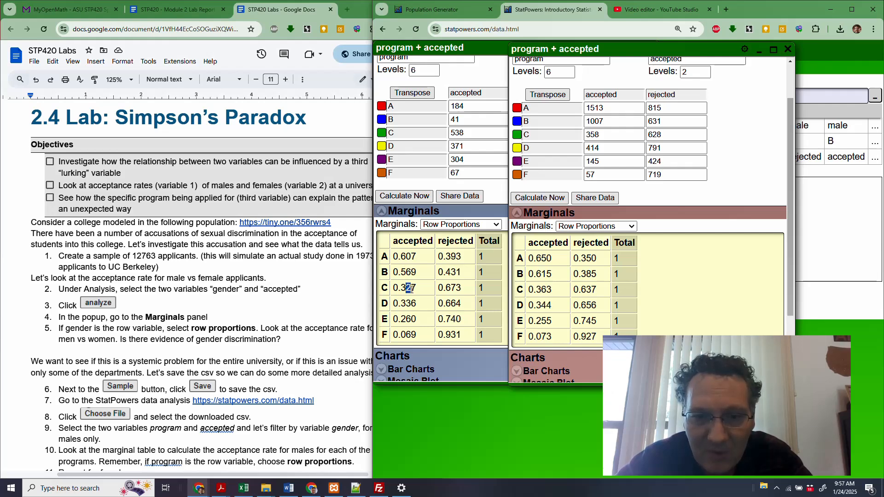
pyautogui.moveTo(417, 303); pyautogui.dragTo(407, 303)
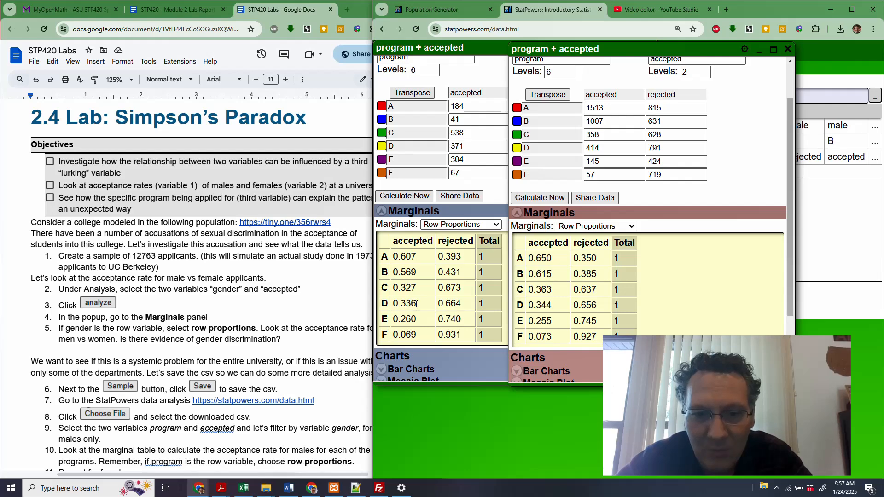
pyautogui.doubleClick(407, 303)
pyautogui.click(407, 304)
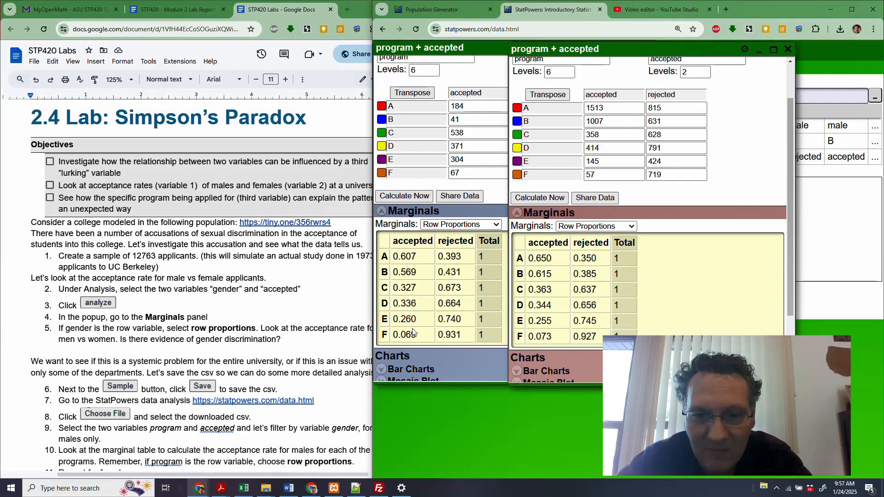
pyautogui.moveTo(408, 321)
pyautogui.mouseDown()
pyautogui.moveTo(417, 320)
pyautogui.moveTo(413, 336)
pyautogui.mouseUp()
pyautogui.click(425, 336)
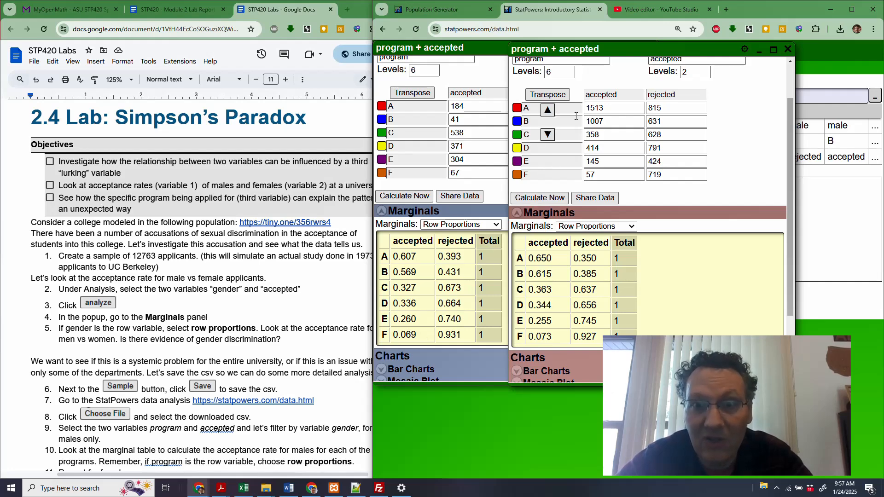
# - Minimize the male and female program results and remove the gender data filter
pyautogui.moveTo(651, 49); pyautogui.dragTo(719, 50)
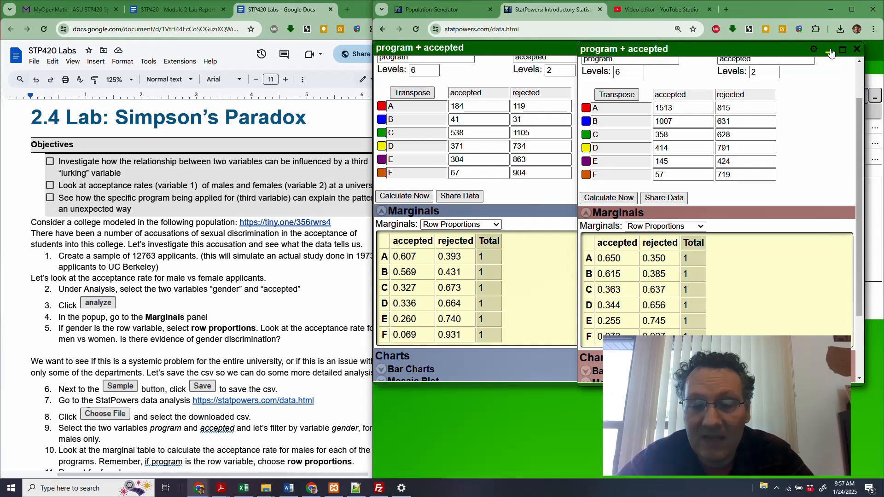
pyautogui.click(830, 52)
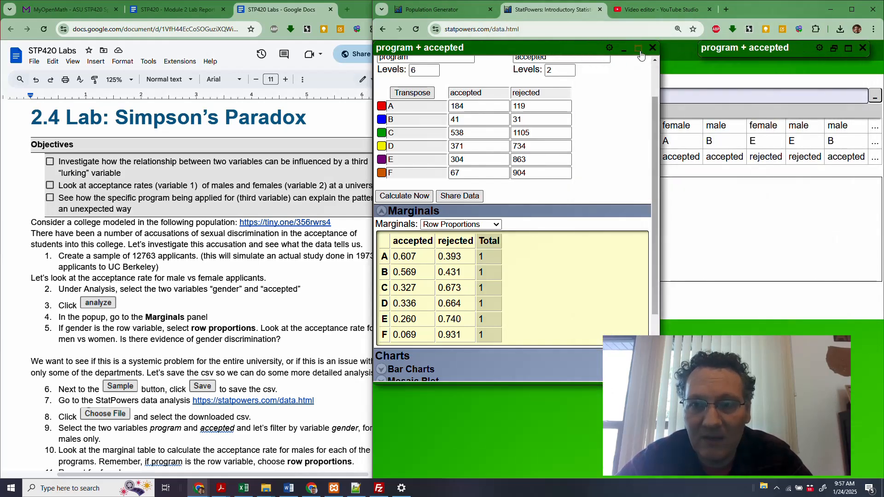
pyautogui.click(624, 49)
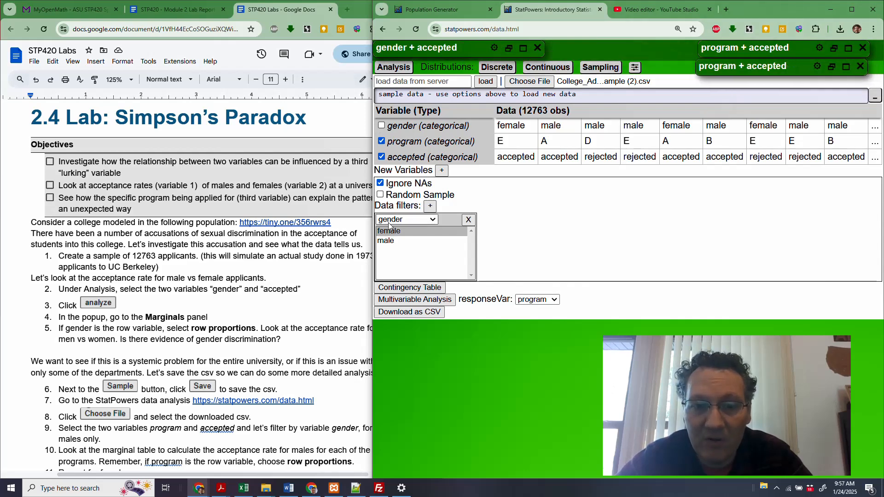
pyautogui.click(468, 220)
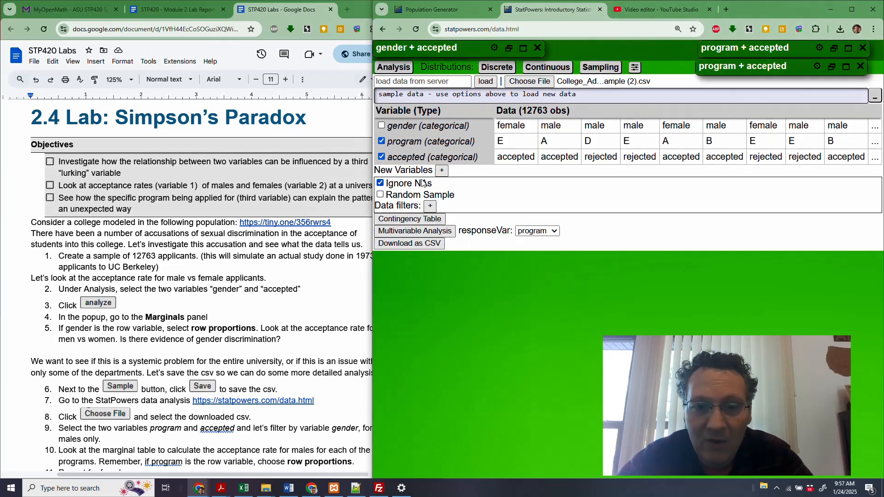
# - Create an unfiltered contingency table of program and accepted, and show its marginals as row proportions to examine each program's acceptance rate
pyautogui.click(412, 221)
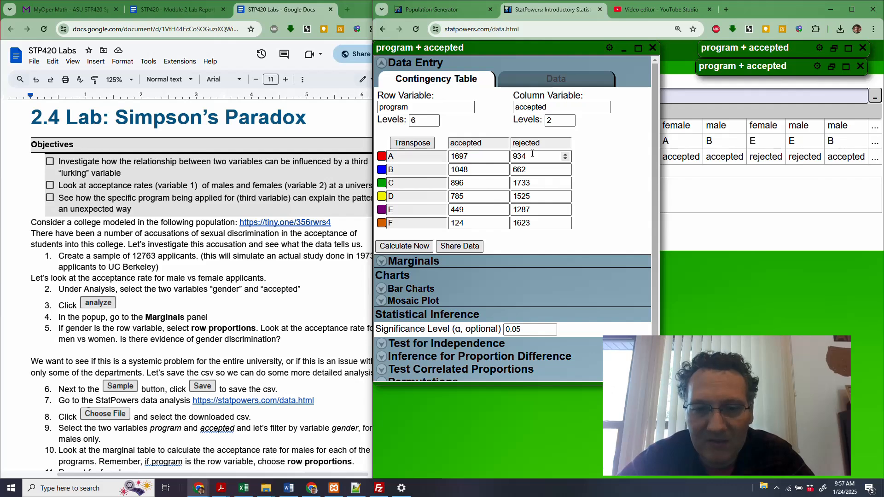
pyautogui.click(420, 266)
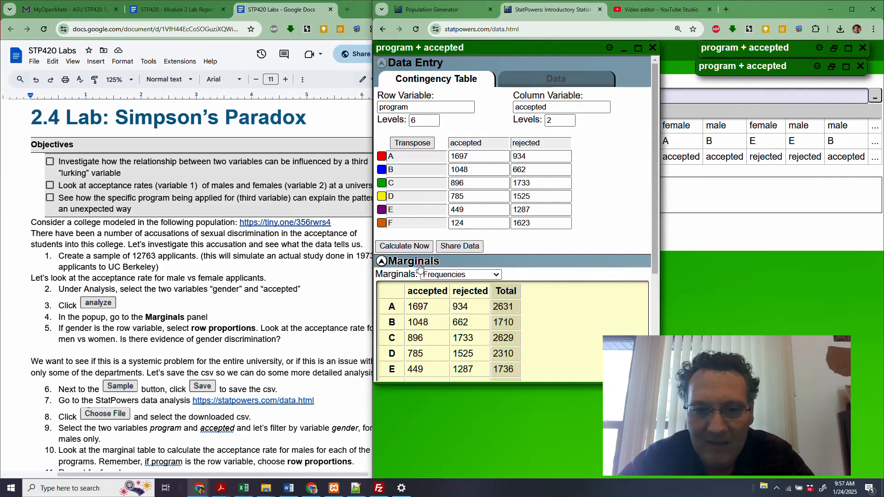
pyautogui.click(438, 276)
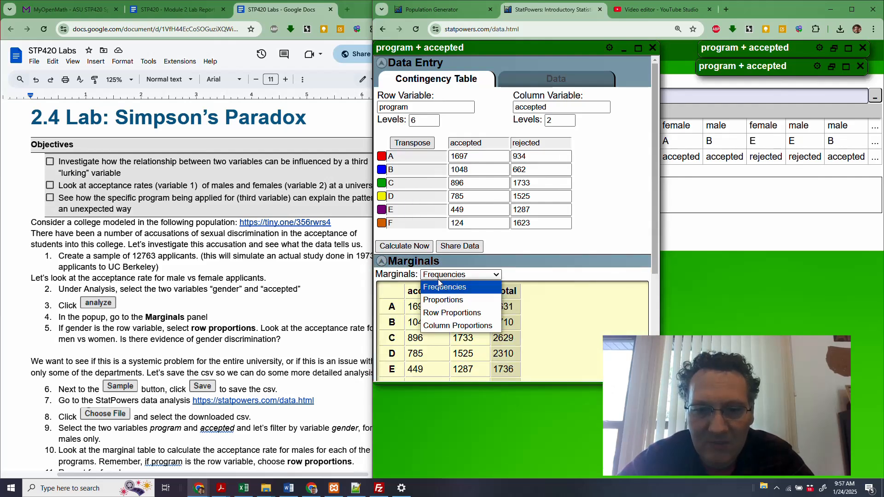
pyautogui.click(453, 313)
pyautogui.scroll(-3, 398, 229)
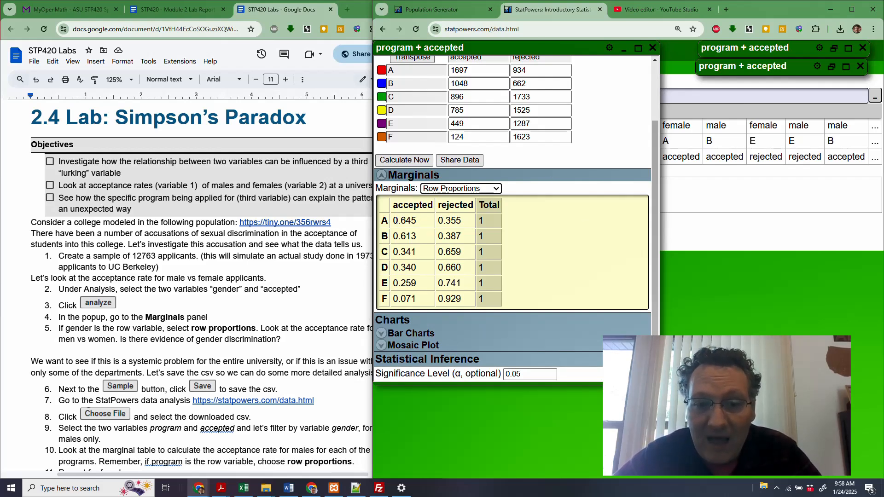
pyautogui.moveTo(395, 220); pyautogui.dragTo(425, 224)
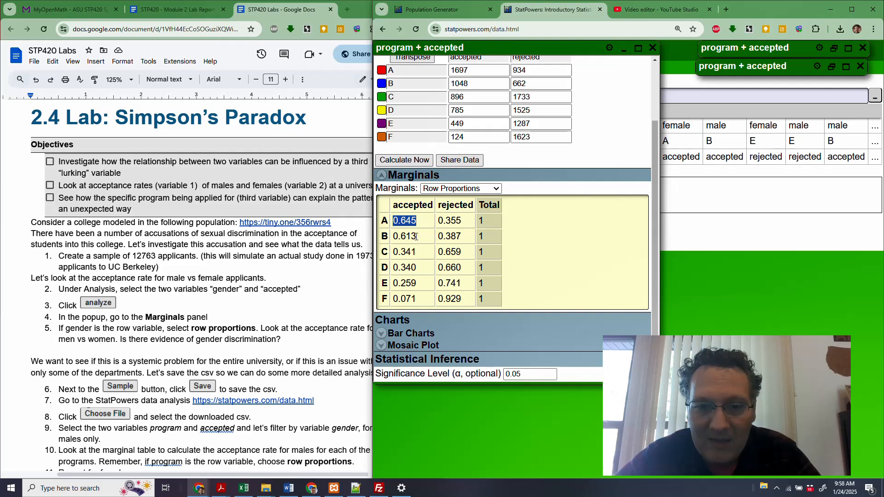
pyautogui.click(410, 252)
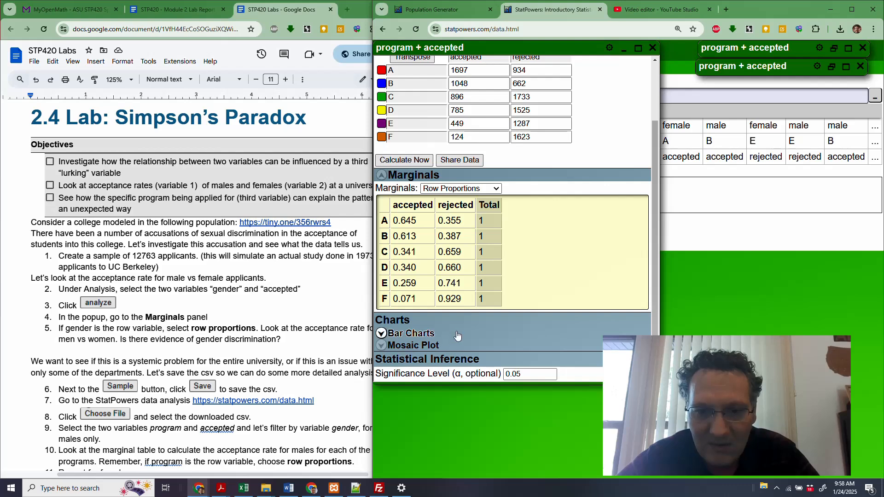
# - Display the mosaic plot for the unfiltered results and transpose the table so program runs along the plot's horizontal axis
pyautogui.click(435, 350)
pyautogui.scroll(-5, 600, 228)
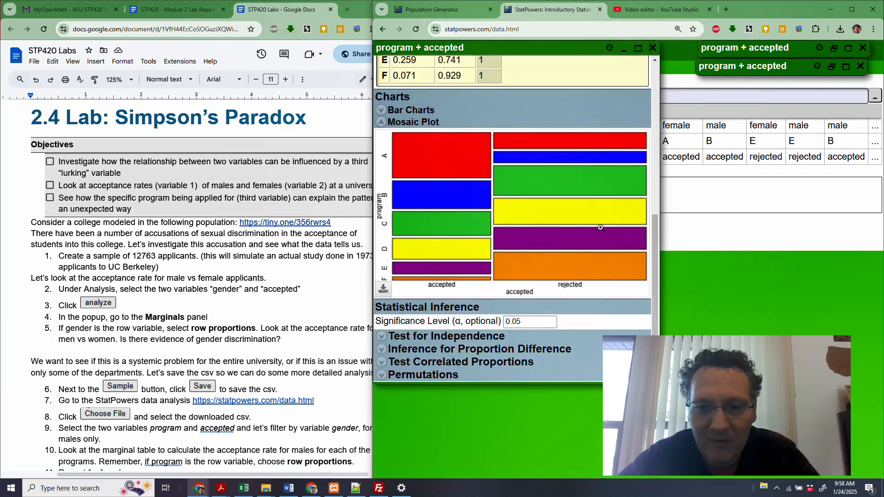
pyautogui.scroll(6, 600, 227)
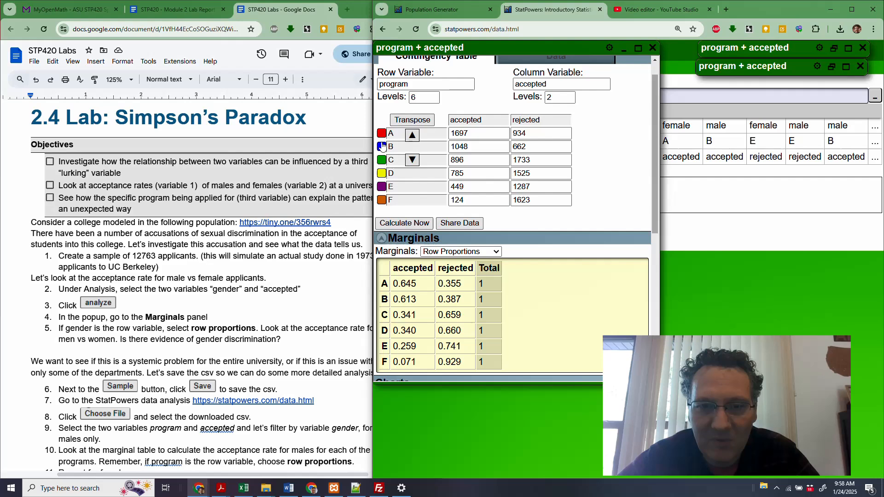
pyautogui.click(412, 119)
pyautogui.scroll(-3, 508, 300)
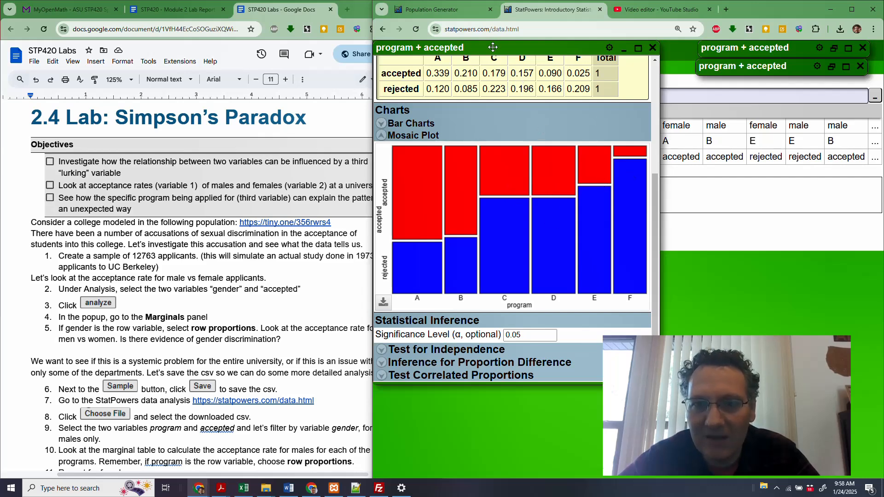
# - Move the mosaic plot popup clear of the variable list and create a contingency table of gender and program
pyautogui.moveTo(493, 47); pyautogui.dragTo(715, 90)
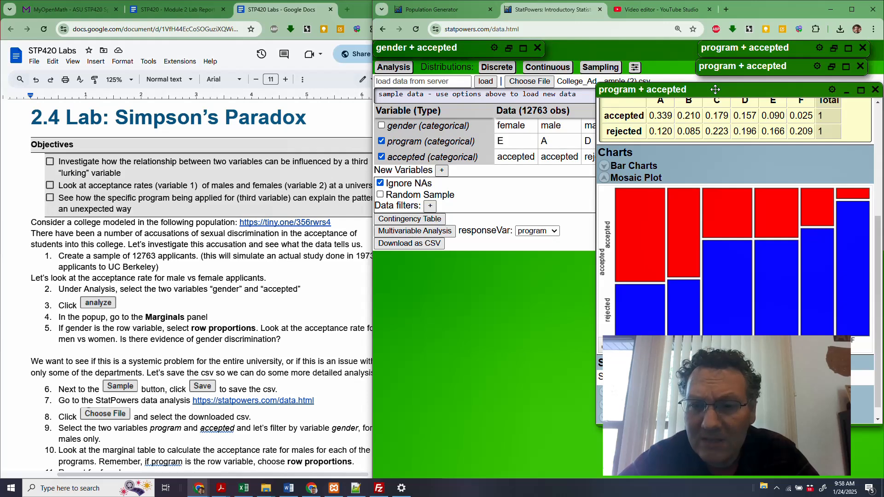
pyautogui.click(381, 157)
pyautogui.click(382, 126)
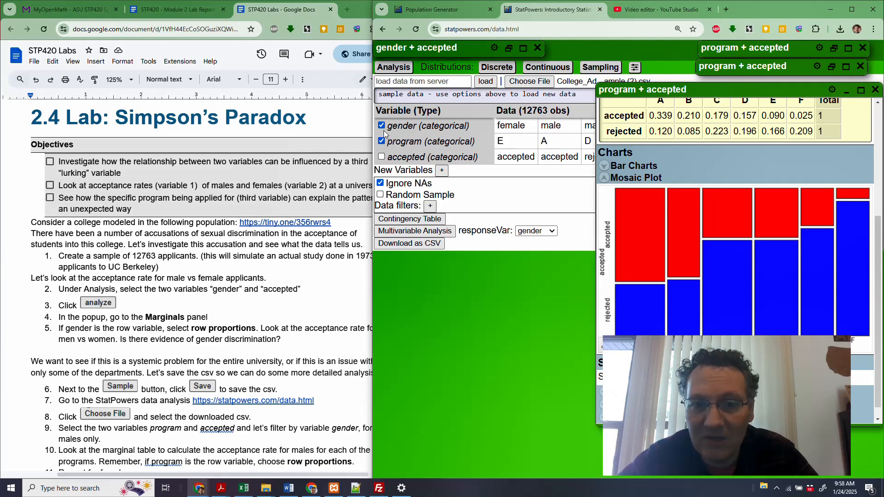
pyautogui.click(409, 218)
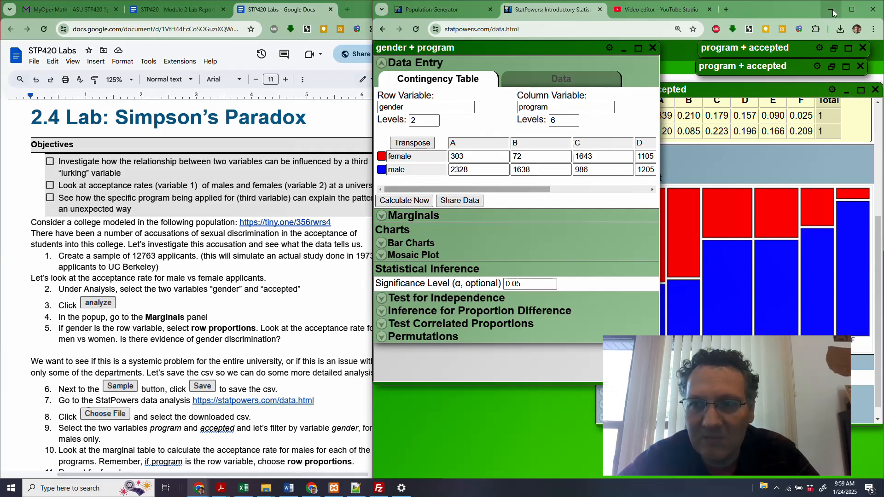
# - Maximize the browser window with the mosaic plot beside the gender and program results, and show their marginals as column proportions
pyautogui.click(850, 11)
pyautogui.moveTo(360, 89); pyautogui.dragTo(438, 16)
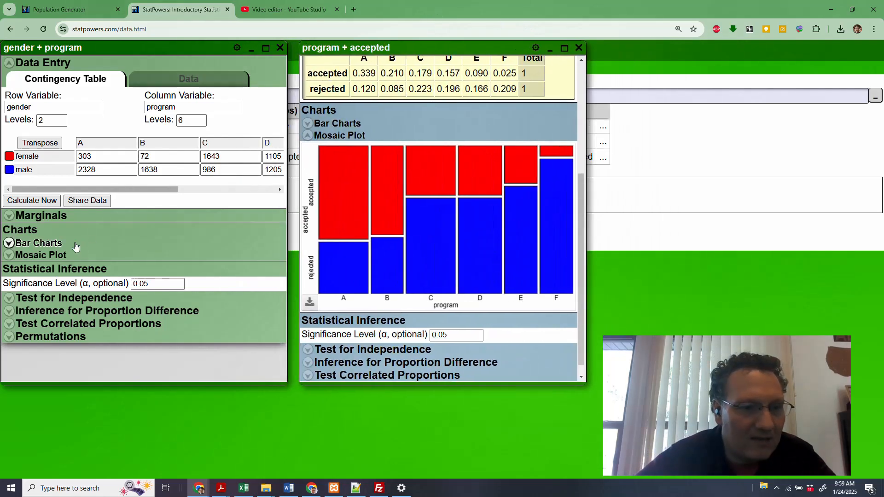
pyautogui.click(29, 216)
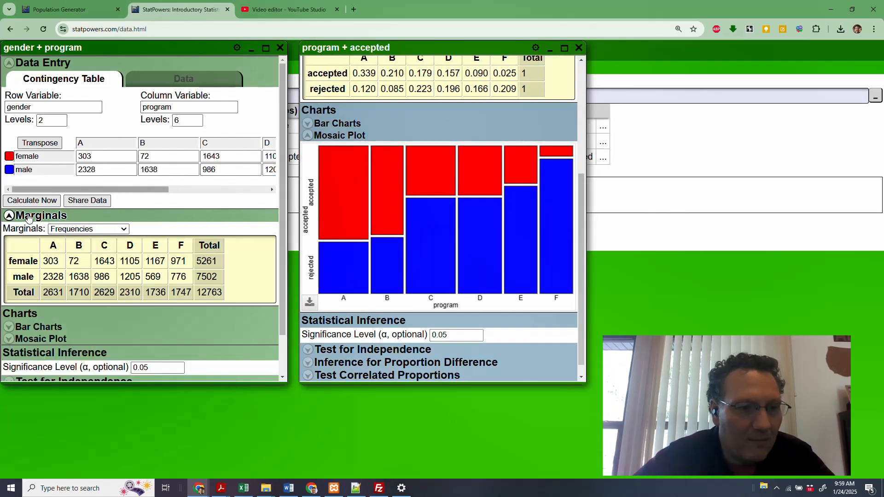
pyautogui.click(76, 230)
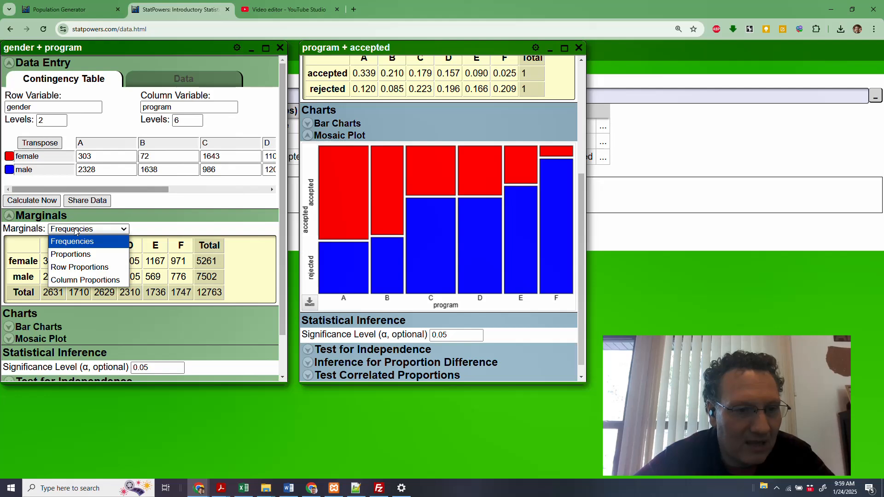
pyautogui.click(76, 281)
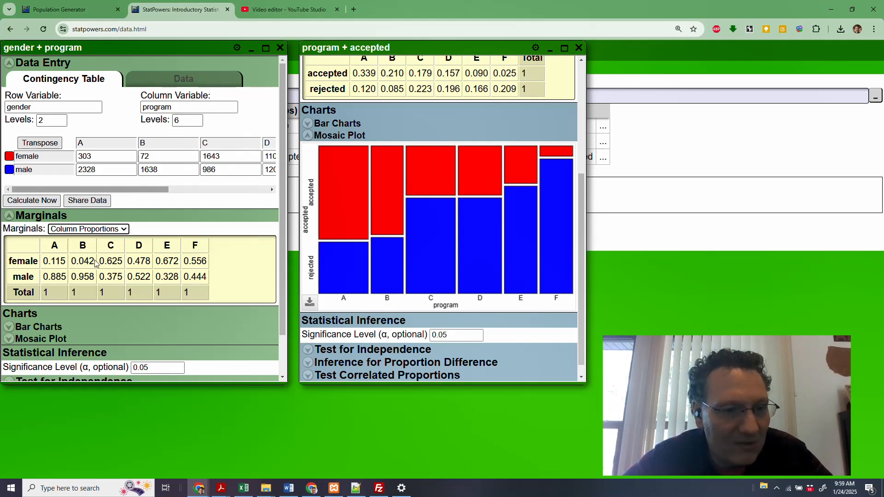
# - Examine the male column proportions for programs A and B and the female column proportions for programs C through F
pyautogui.moveTo(94, 277); pyautogui.dragTo(38, 282)
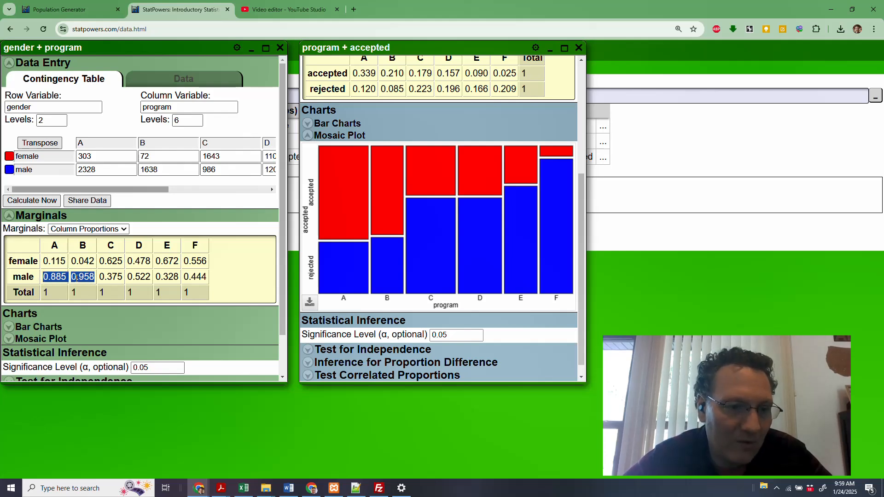
pyautogui.click(60, 279)
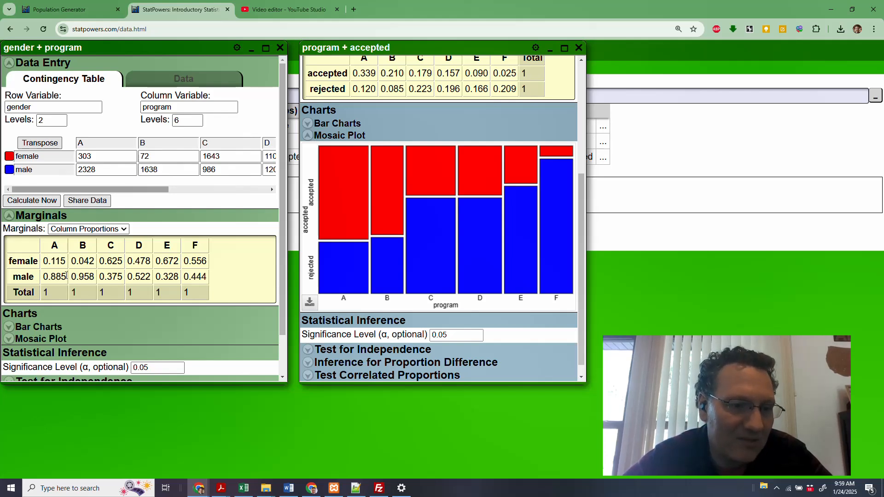
pyautogui.moveTo(66, 275); pyautogui.dragTo(95, 276)
pyautogui.click(82, 289)
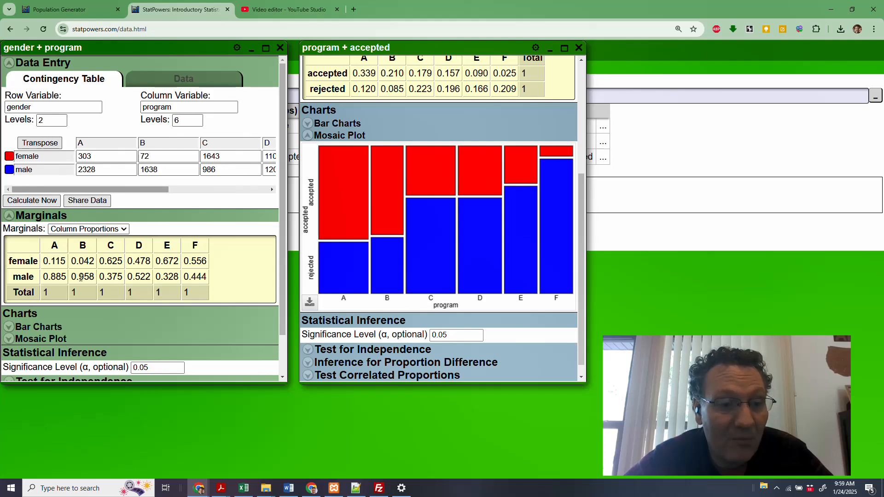
pyautogui.moveTo(71, 277); pyautogui.dragTo(95, 277)
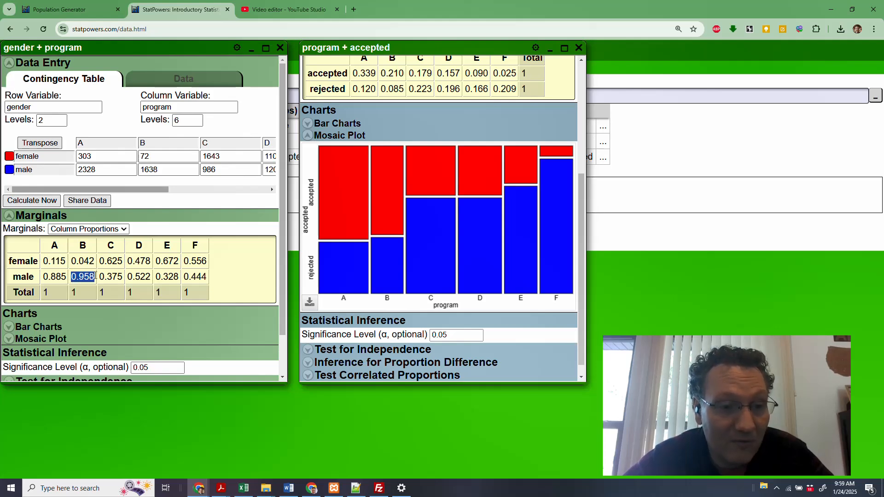
pyautogui.click(94, 272)
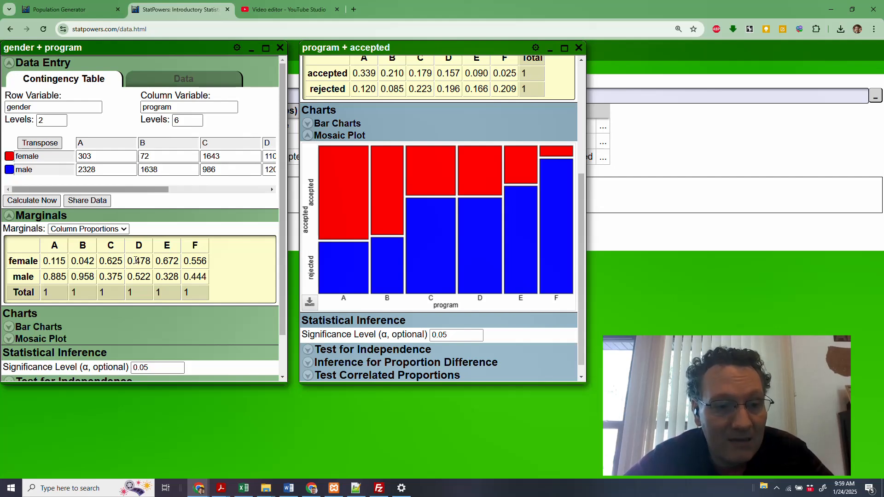
pyautogui.moveTo(124, 261); pyautogui.dragTo(102, 263)
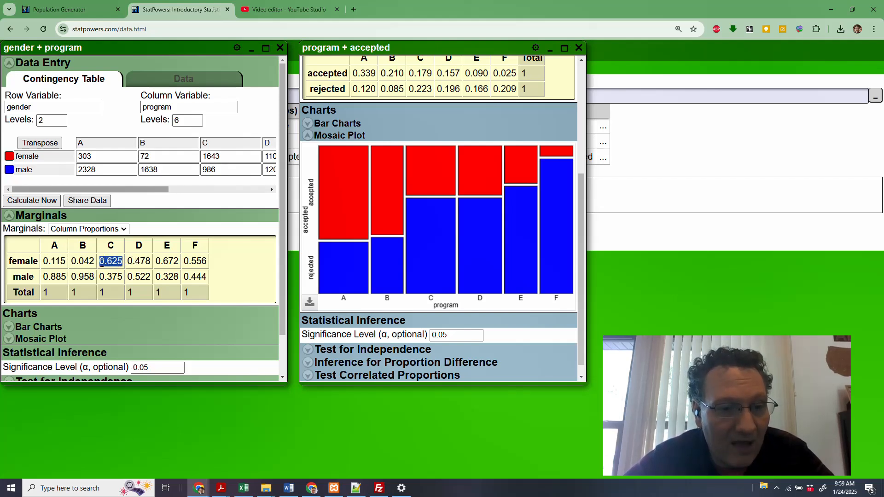
pyautogui.click(160, 261)
pyautogui.moveTo(207, 260); pyautogui.dragTo(140, 261)
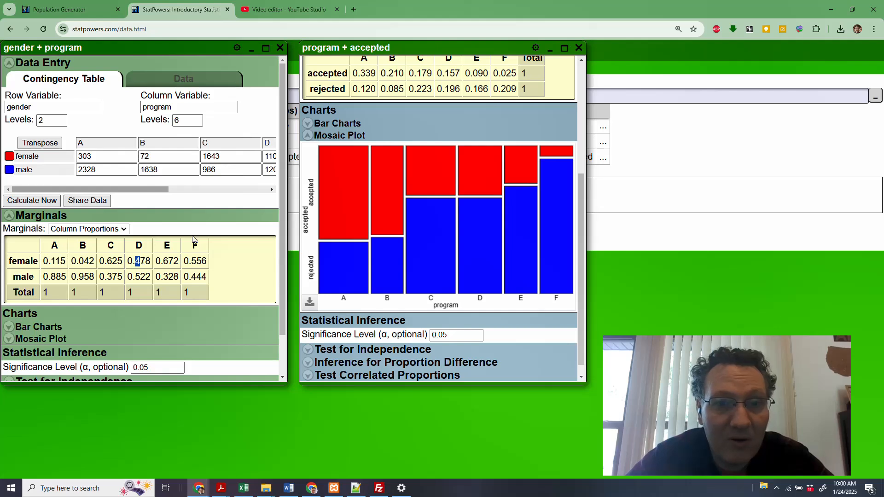
# - Move the mosaic plot popup off the minimized program and accepted popups behind it, and clear the text selection in the marginals table
pyautogui.moveTo(385, 47); pyautogui.dragTo(366, 75)
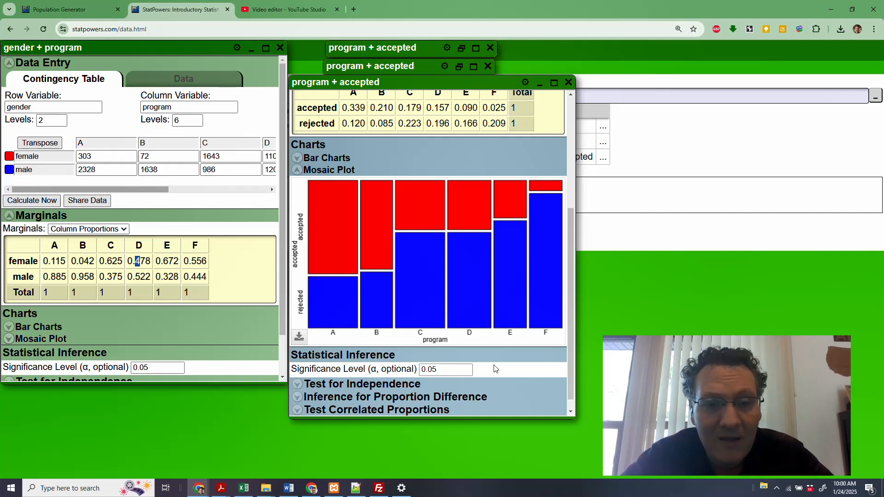
pyautogui.click(241, 270)
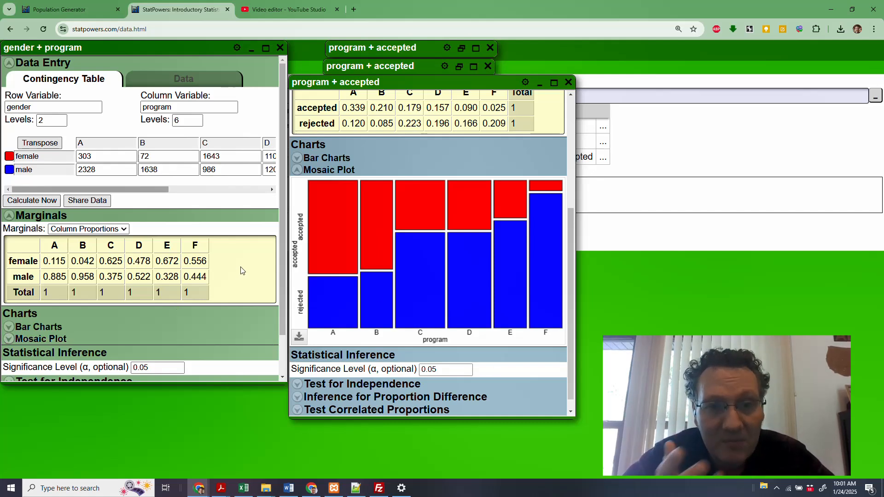